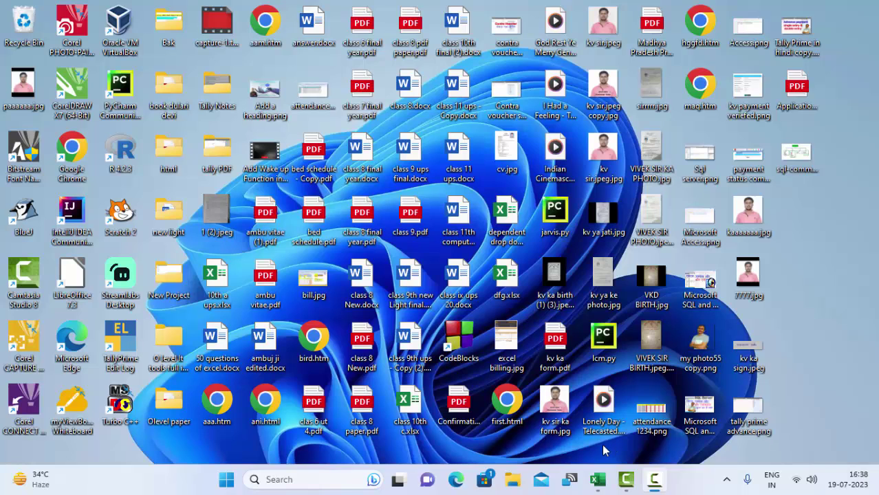
Launch Excel from the taskbar with a new blank workbook, Book1
click(598, 480)
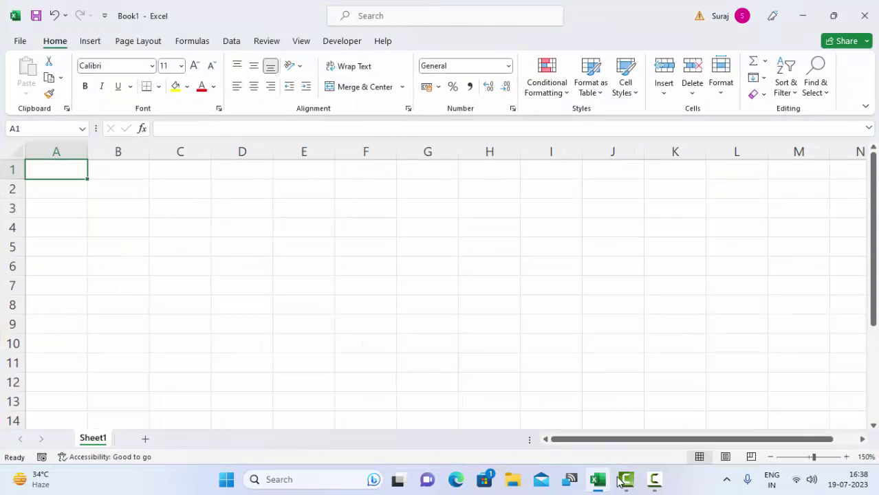
Enter the headings Batch_no, Name of Product and Price in A1 to C1
mouse_move(620, 482)
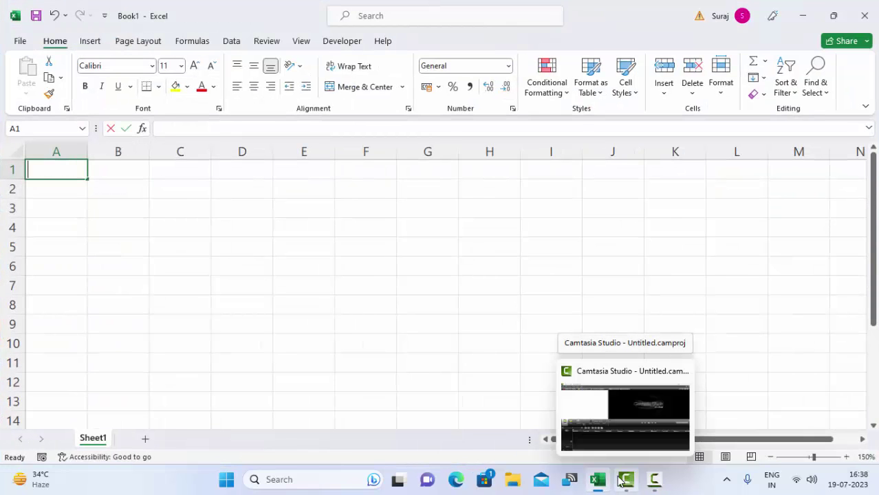
text(Batch)
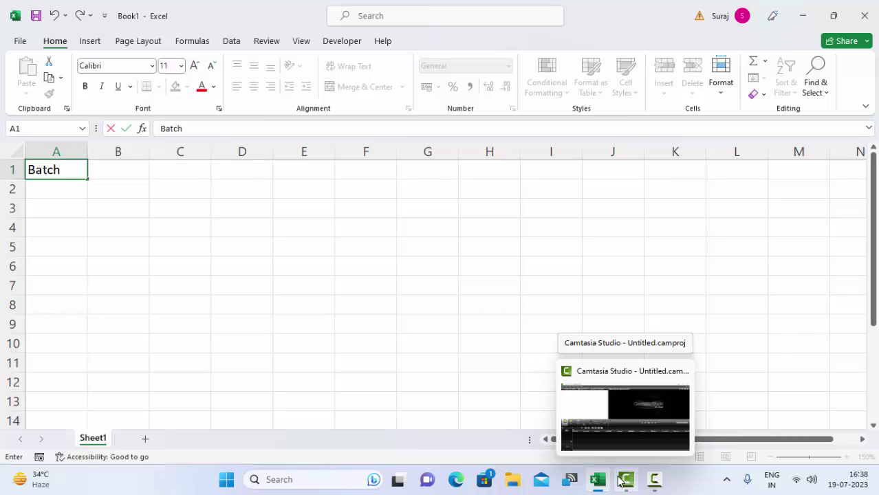
text(_no.)
key(Tab)
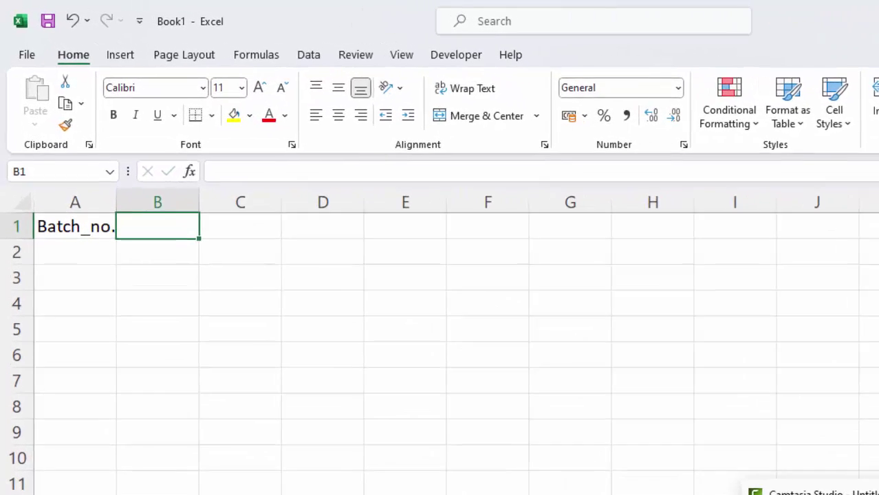
text(Name of)
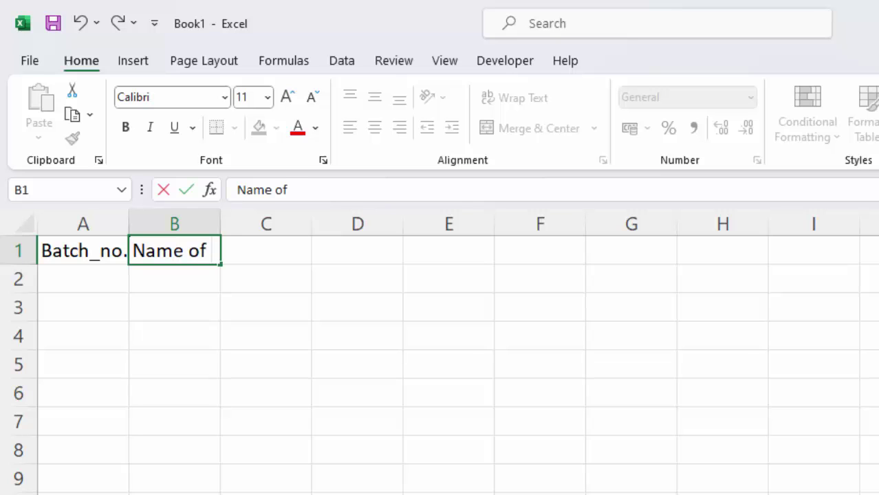
text( Product)
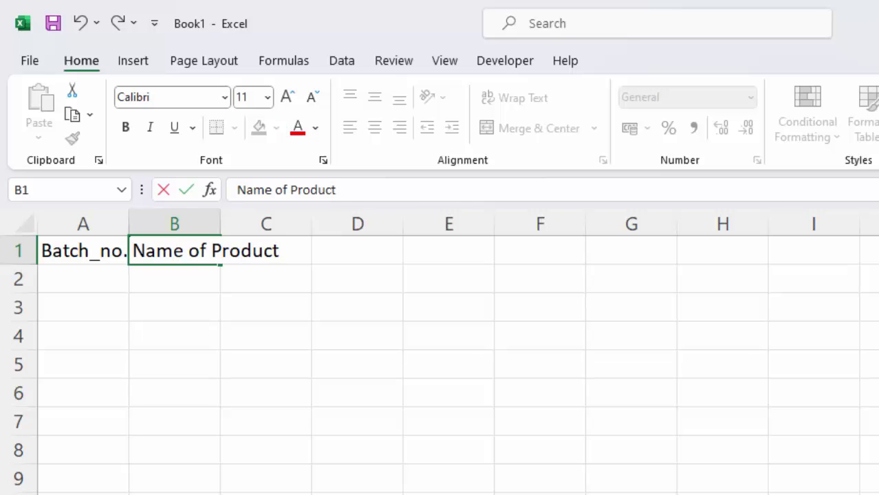
key(Tab)
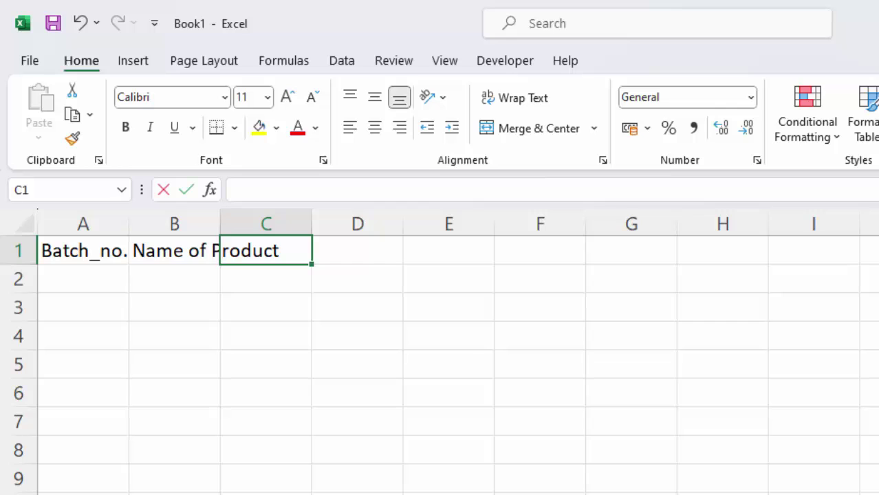
text(Price)
key(Tab)
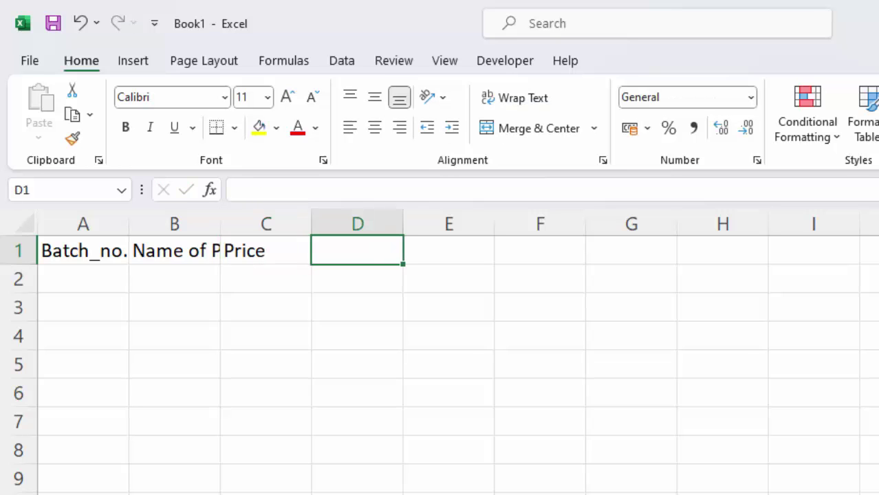
Add the Unit and Total headings in D1 and E1, fixing typos
text(Un)
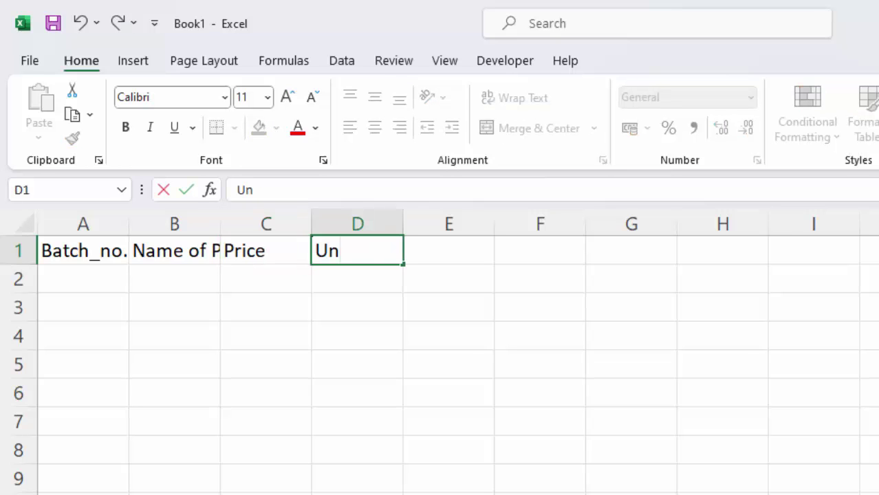
key(BackSpace)
text(nit)
key(Tab)
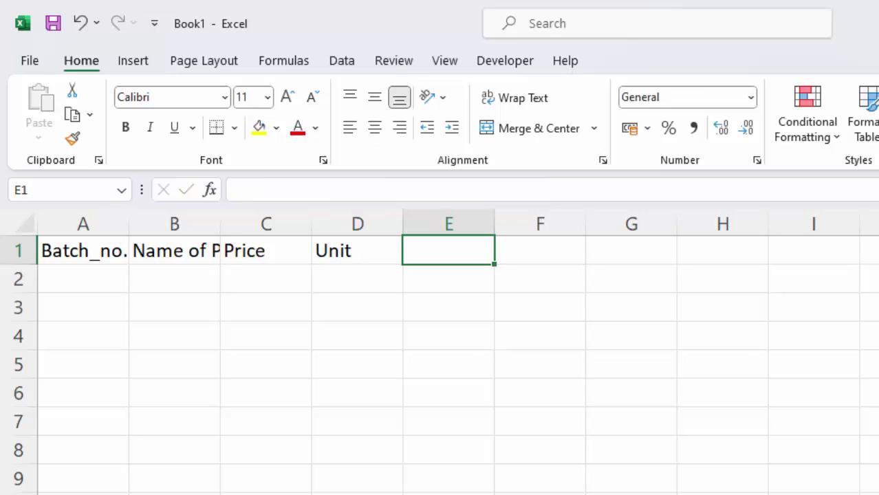
text(To)
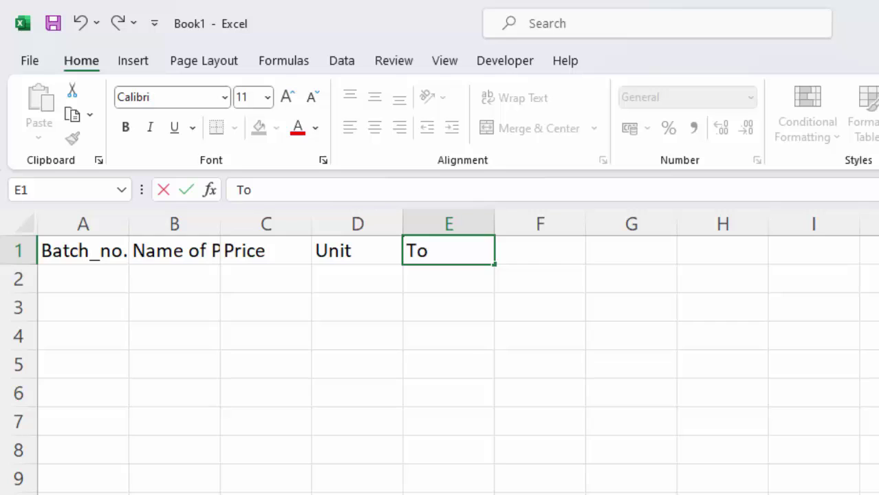
text(r)
key(BackSpace)
text(tal)
click(512, 373)
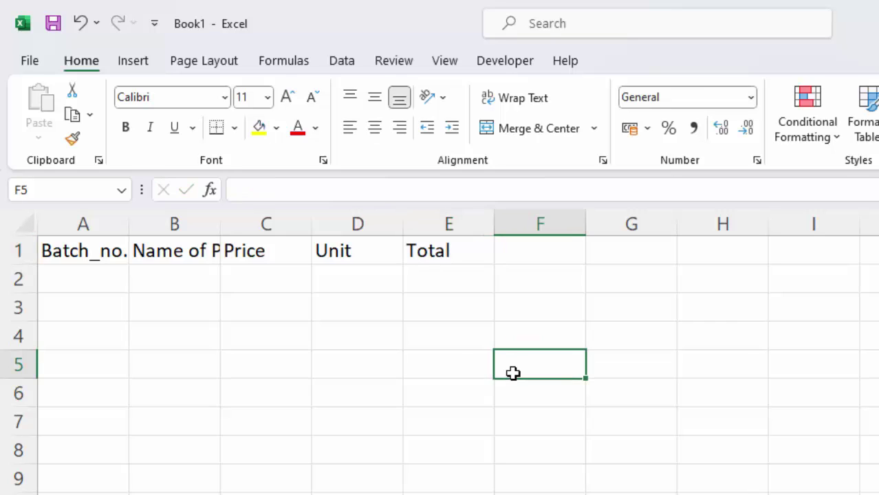
Autofit column B, then enter CGST, SGST and IGST headings in F1 to H1
double_click(220, 225)
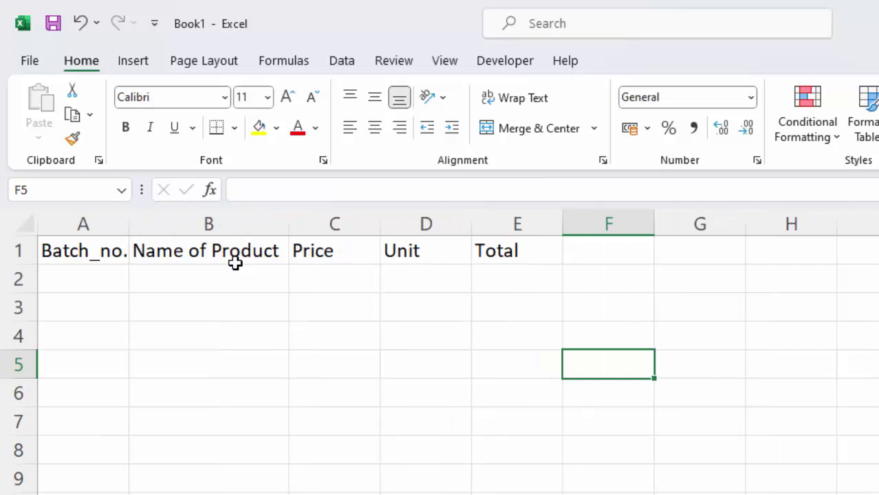
click(585, 254)
text(CGS)
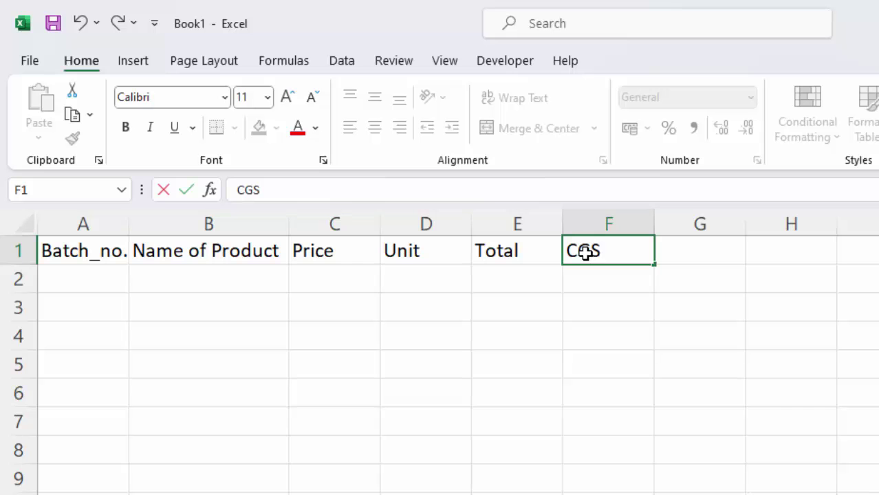
text(T)
key(Tab)
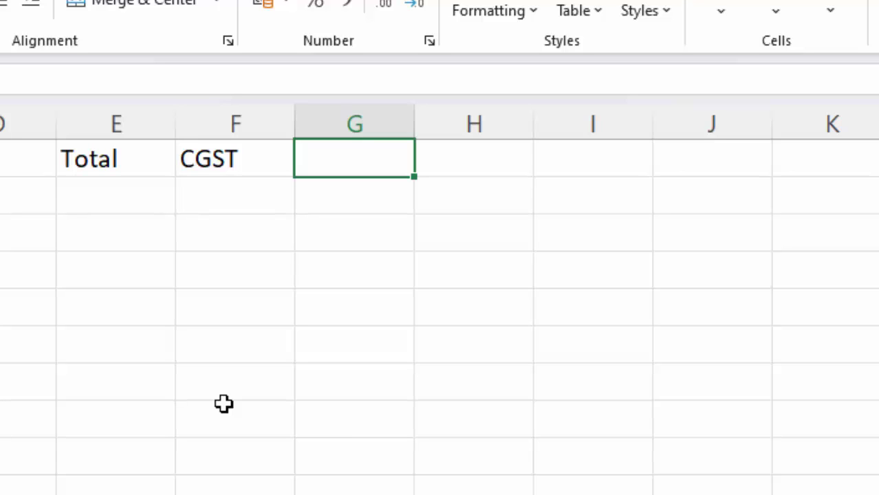
text(SG)
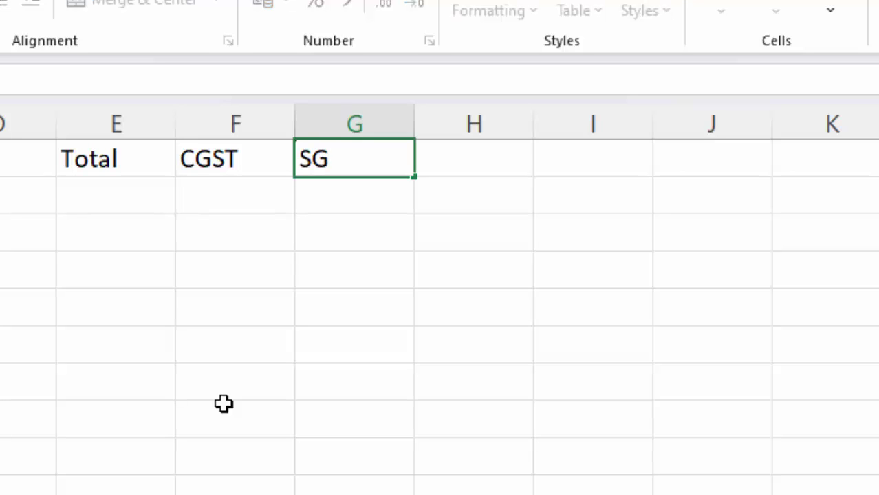
text(ST)
key(Tab)
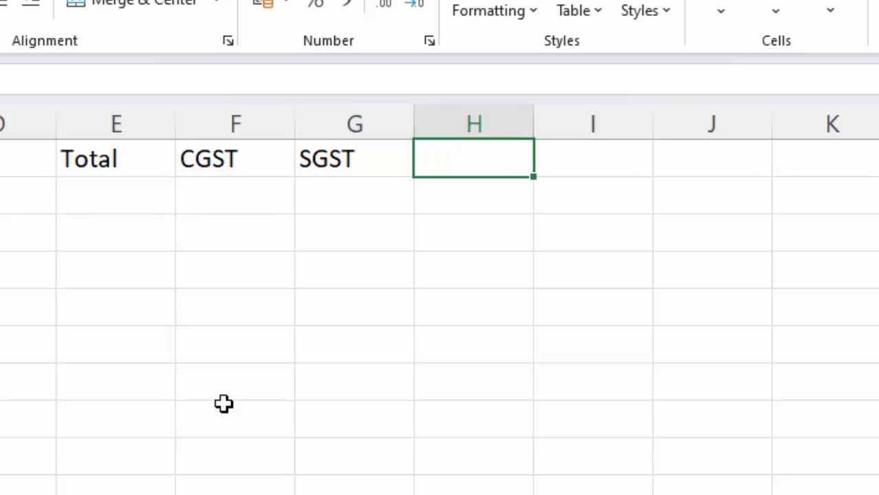
text(IGST)
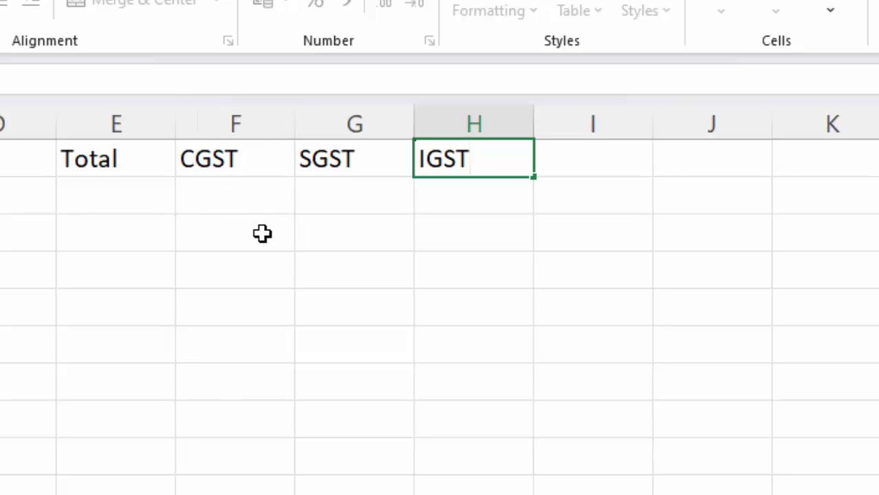
click(261, 167)
Select cells around the new headings, ending on H2 below IGST
click(313, 162)
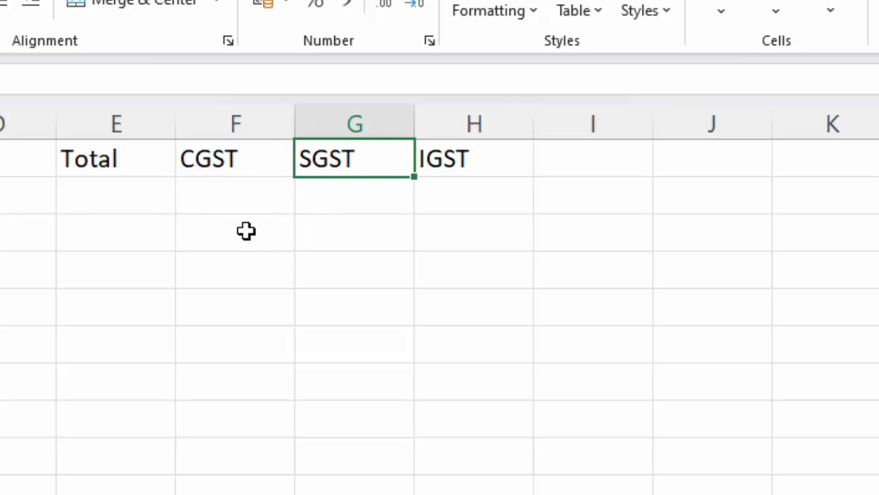
click(230, 193)
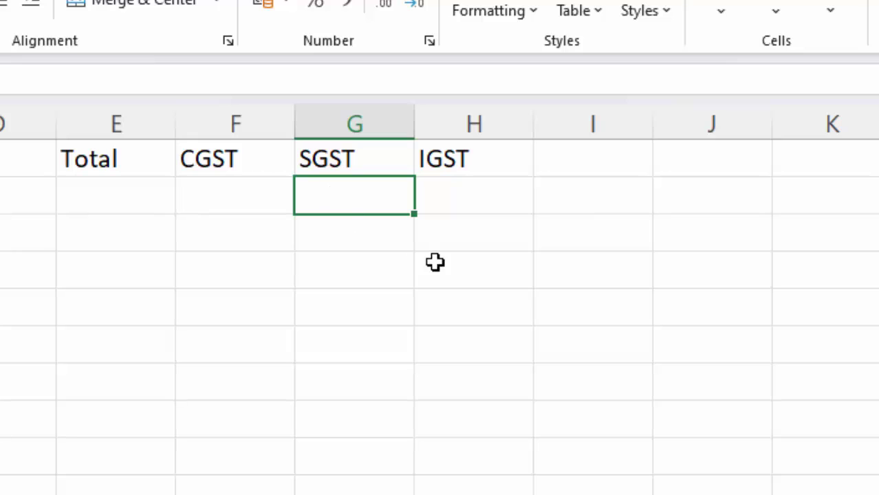
click(461, 207)
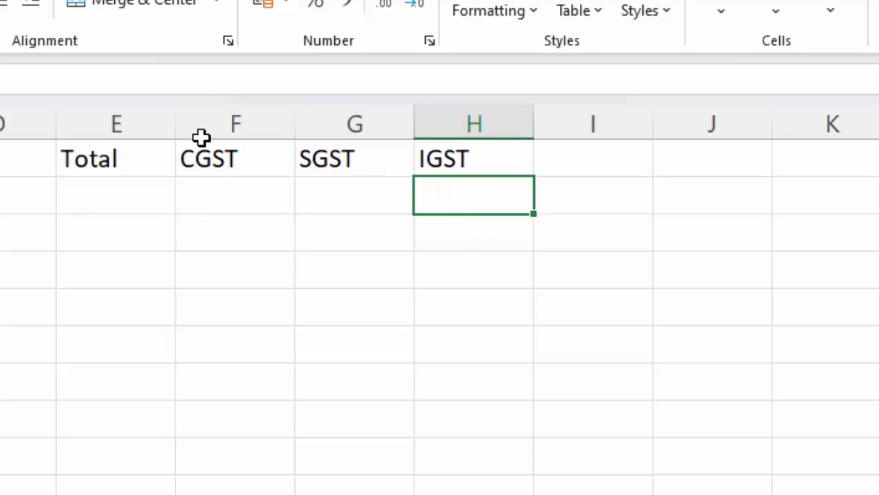
click(237, 159)
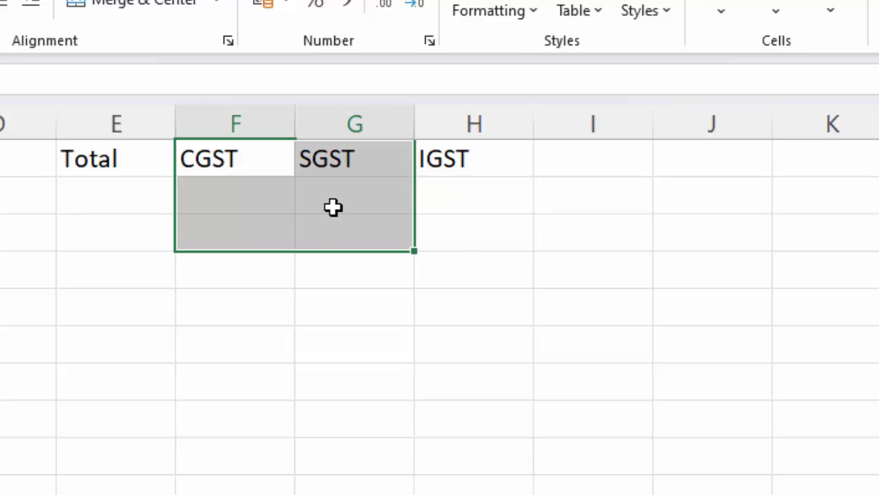
drag(270, 201, 335, 206)
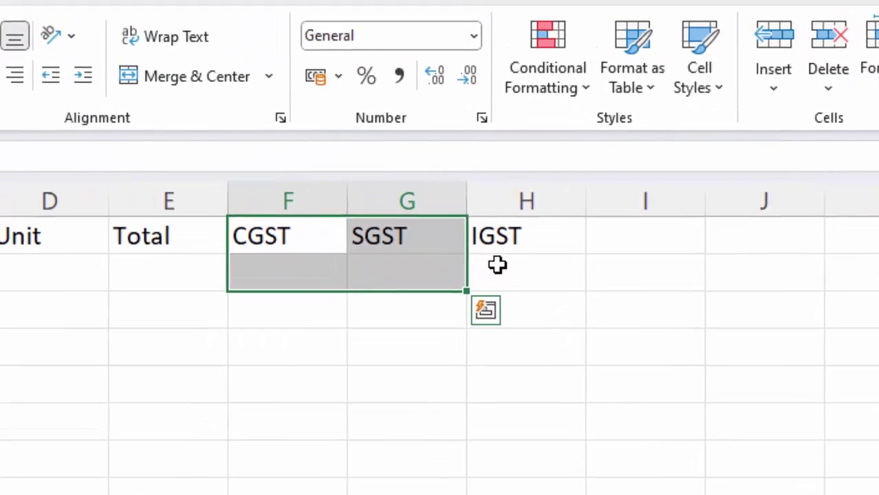
click(444, 187)
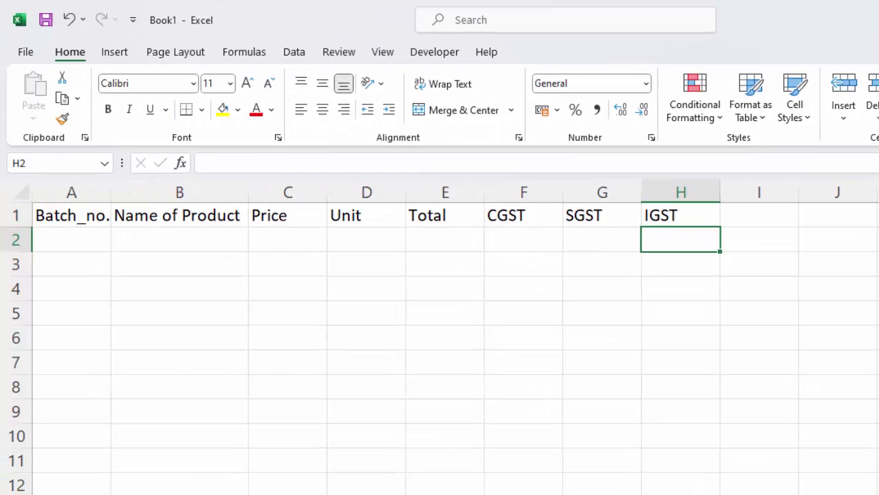
Enter B01, Keyboard, price 340 and 6 units across row 2
click(50, 242)
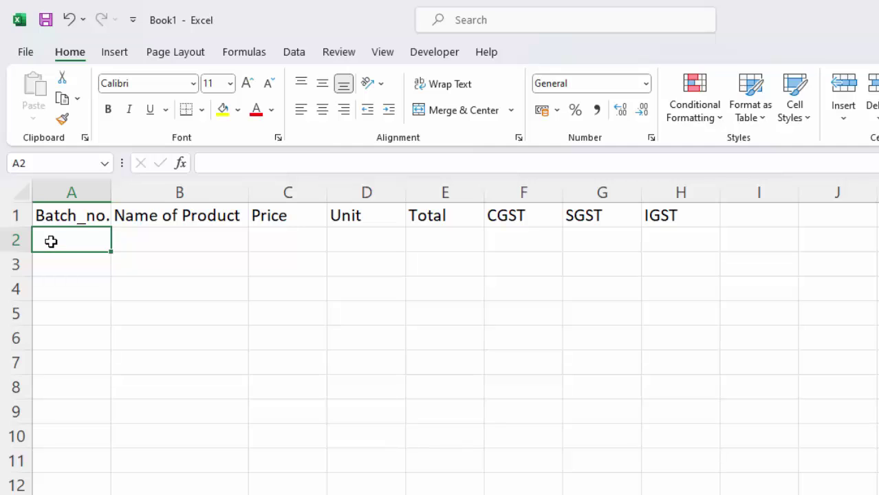
text(B01)
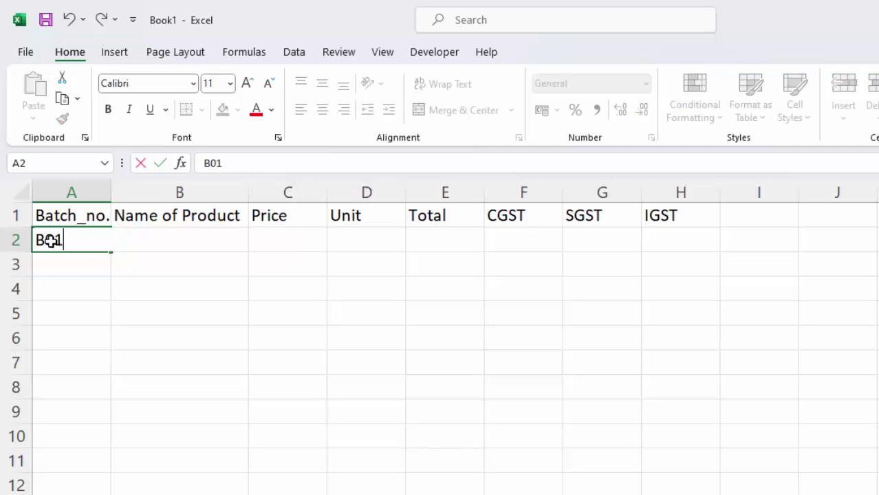
key(Tab)
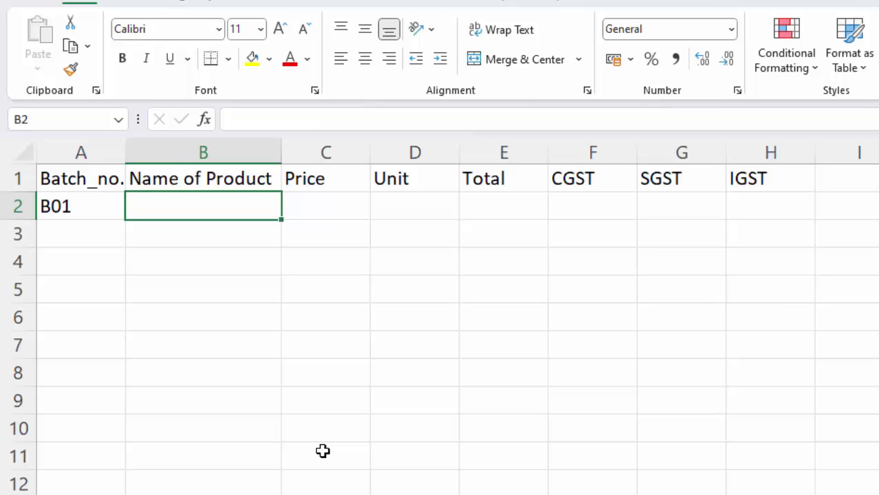
text(Ke)
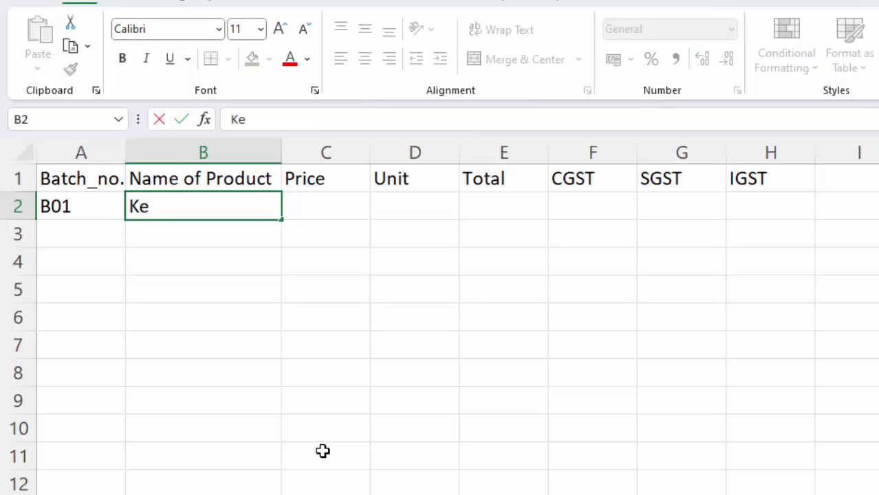
text(yboard)
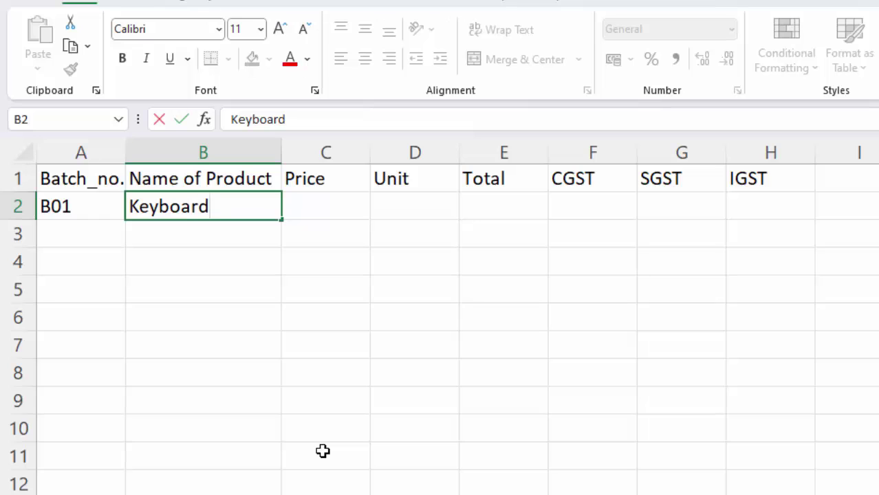
key(Tab)
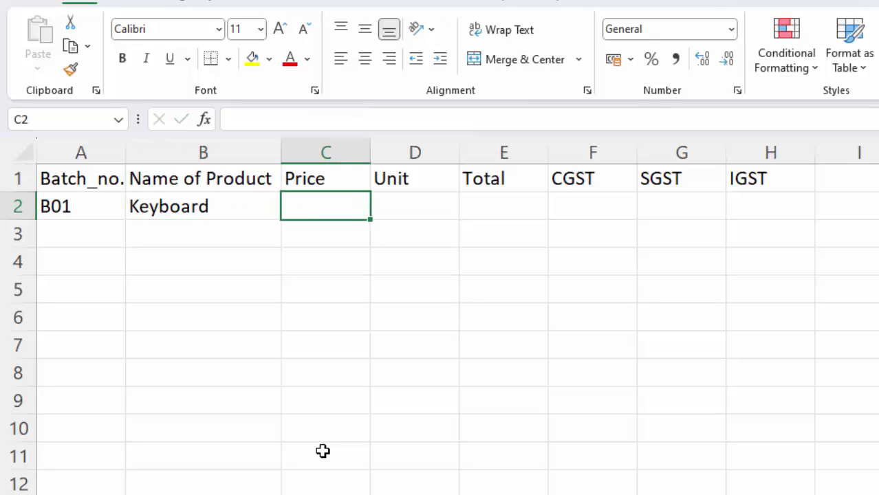
text(340)
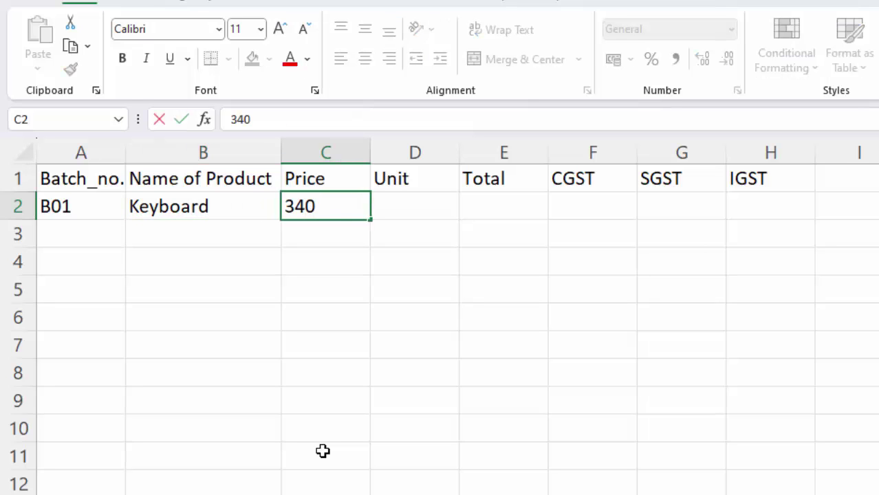
key(Tab)
text(6)
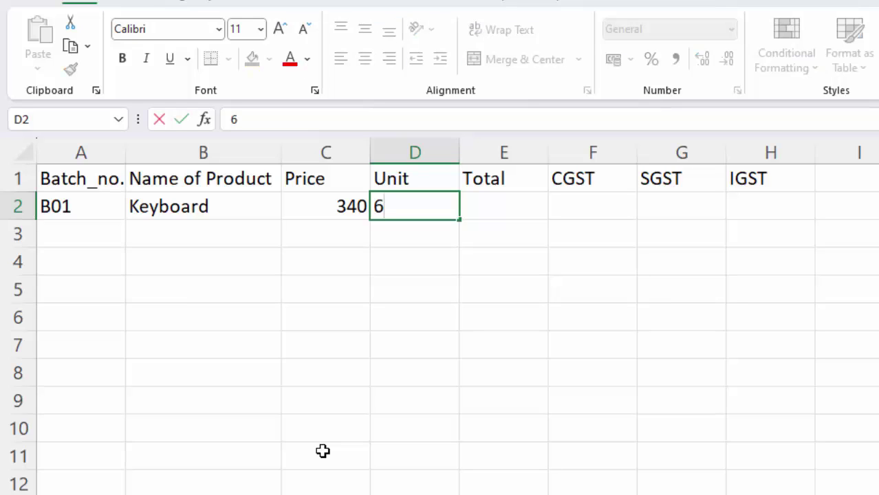
key(Tab)
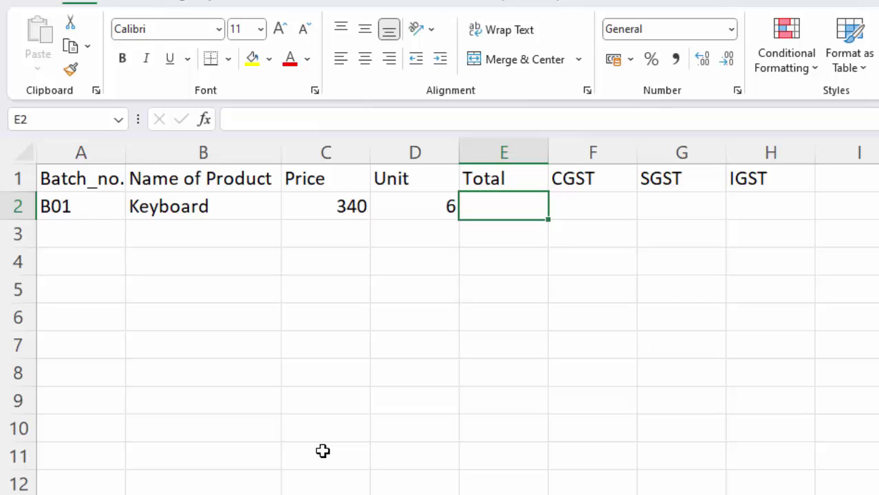
Start a formula in E2 and clear it, leaving Total empty
text(=s)
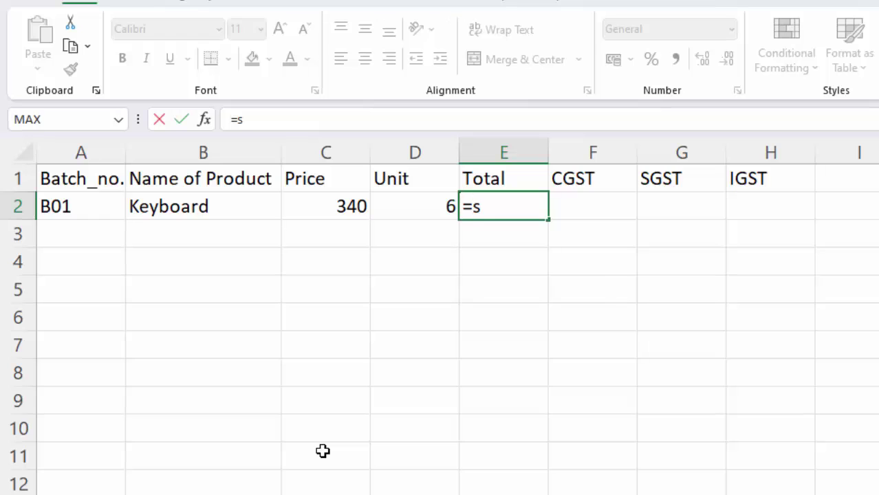
key(BackSpace)
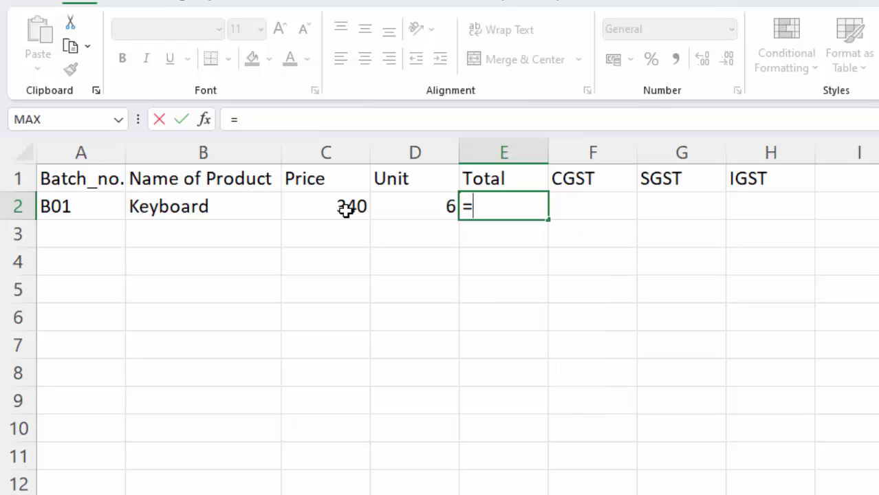
key(BackSpace)
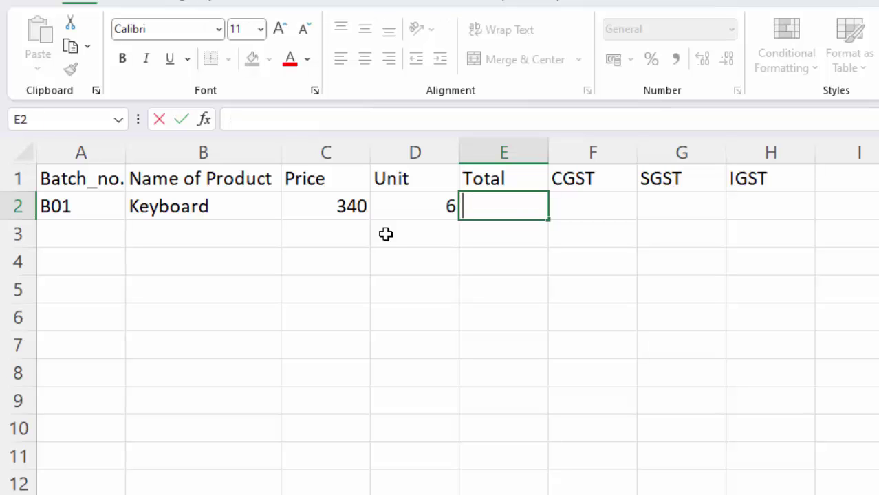
Apply Currency format to the Price column so C2 shows ₹ 340.00
click(326, 204)
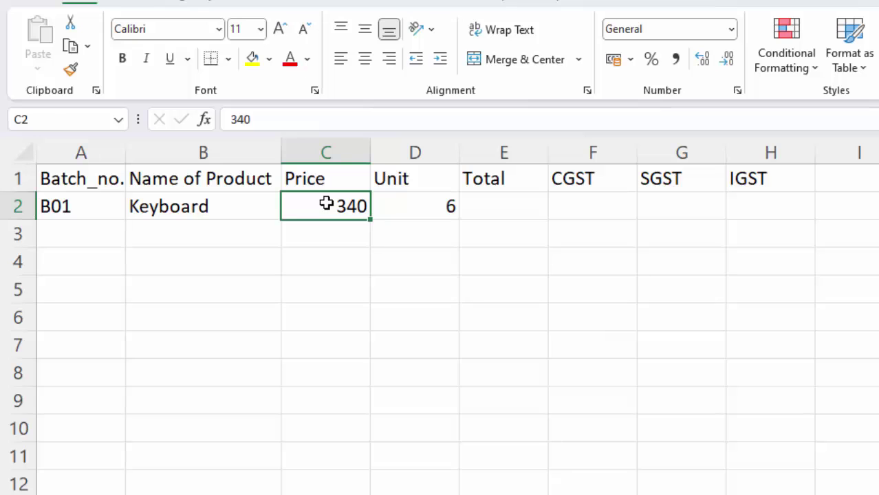
key(shift+Down)
key(shift+Down)
key(shift+Down)
key(shift+Down)
key(shift+Down)
key(shift+Down)
key(shift+Down)
key(shift+Down)
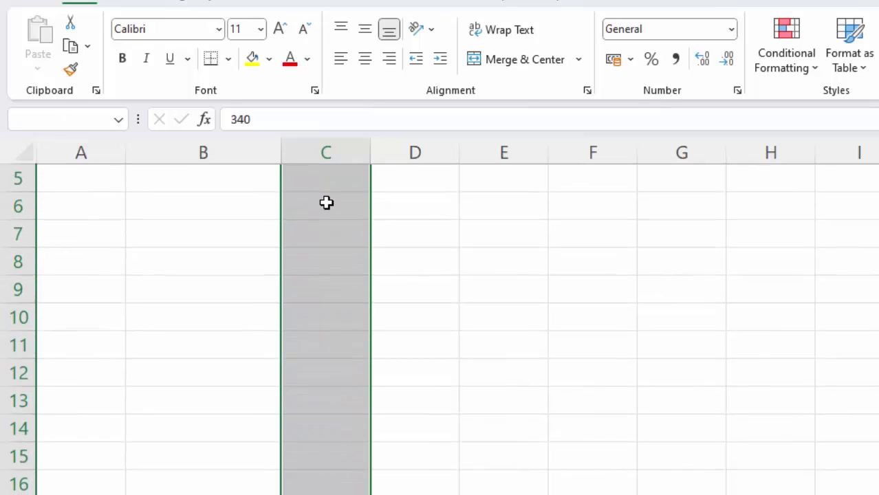
scroll(324, 205, up, 2)
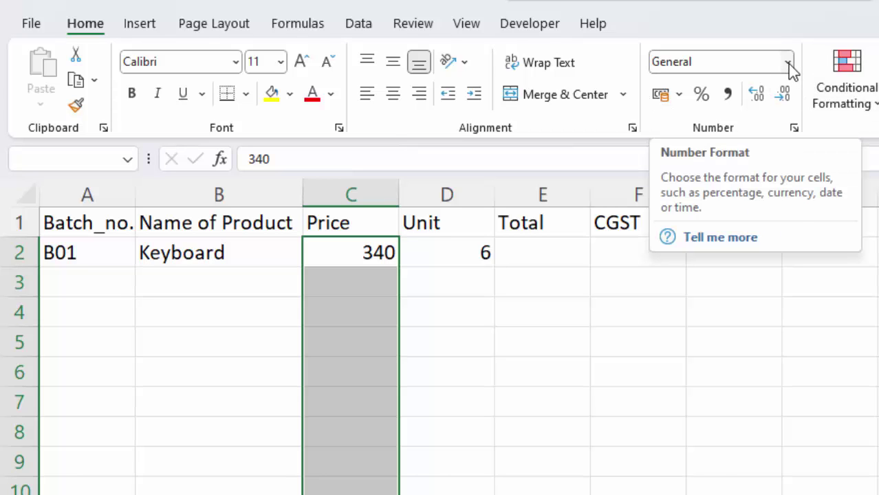
click(787, 63)
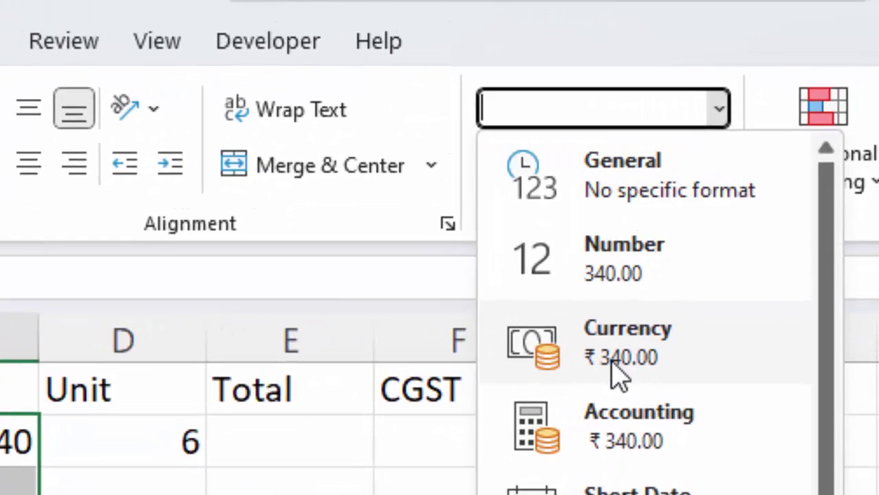
click(677, 270)
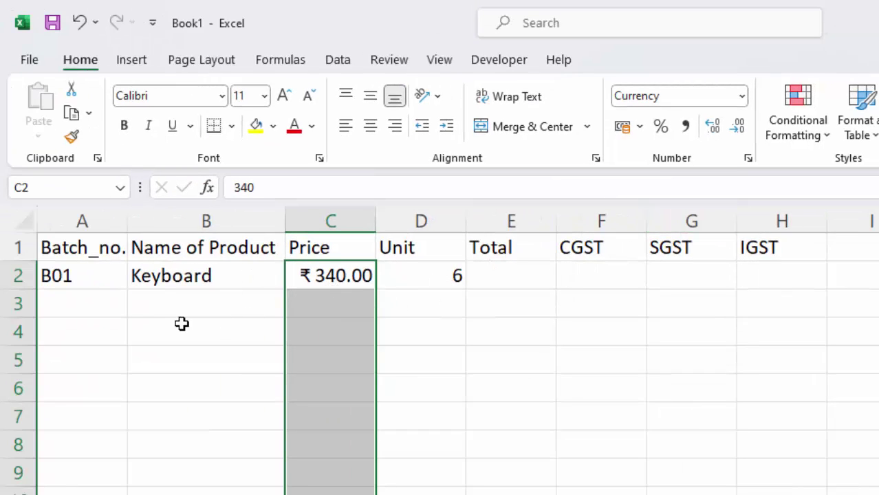
click(73, 304)
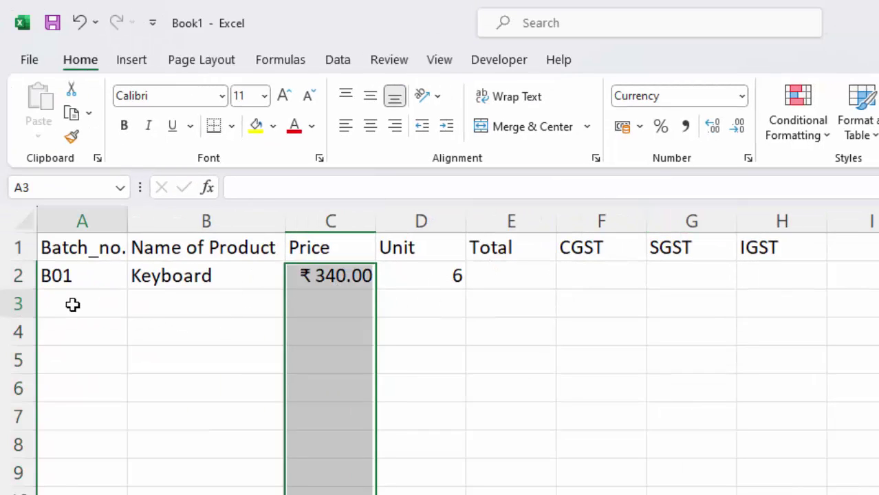
Enter batch B001, Hard Disk WD, price 5000 and 7 units in row 3
text(B)
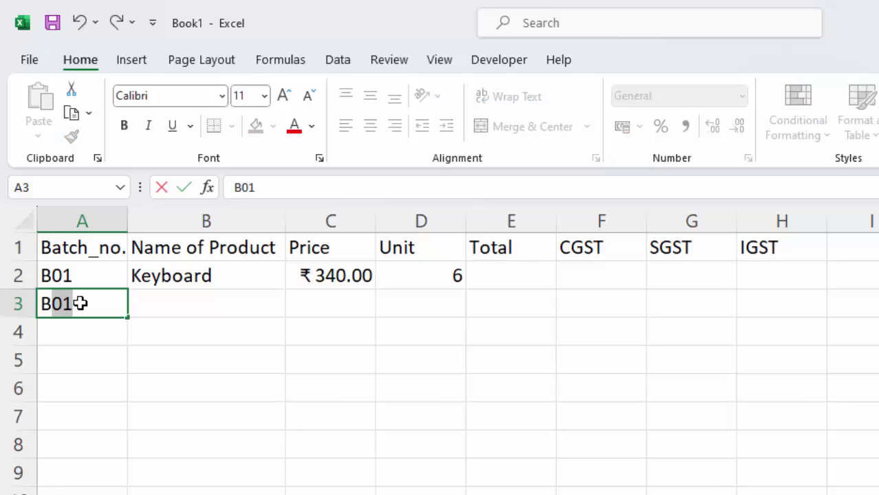
text(00)
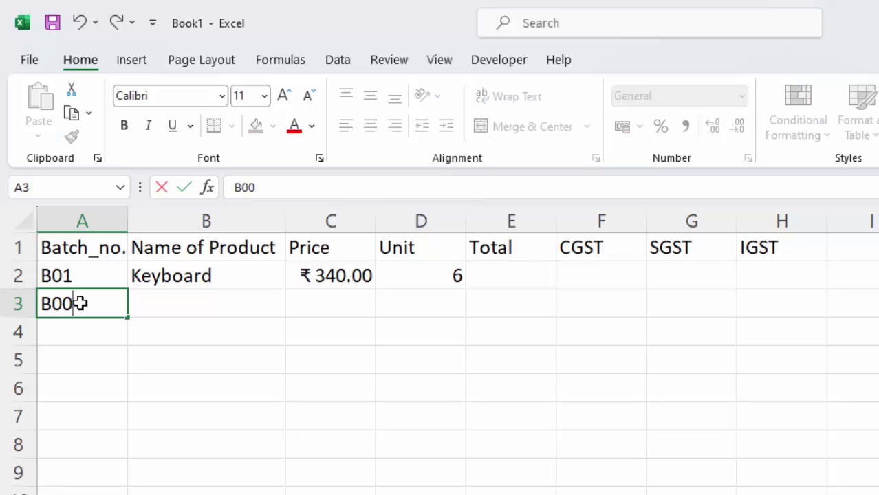
text(1)
click(192, 308)
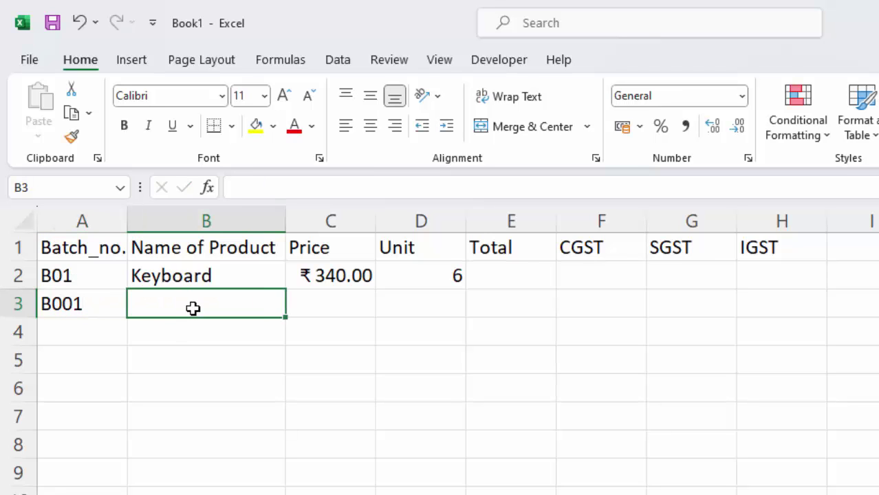
text(Ha)
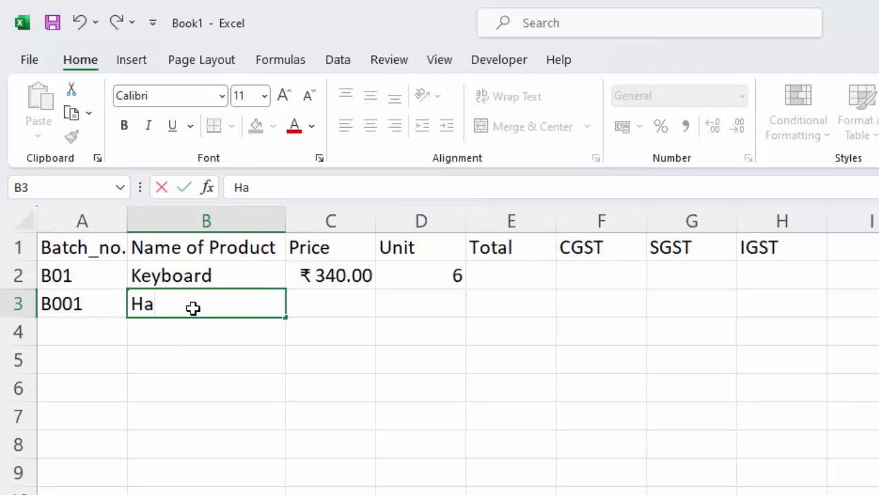
text(rd Disk)
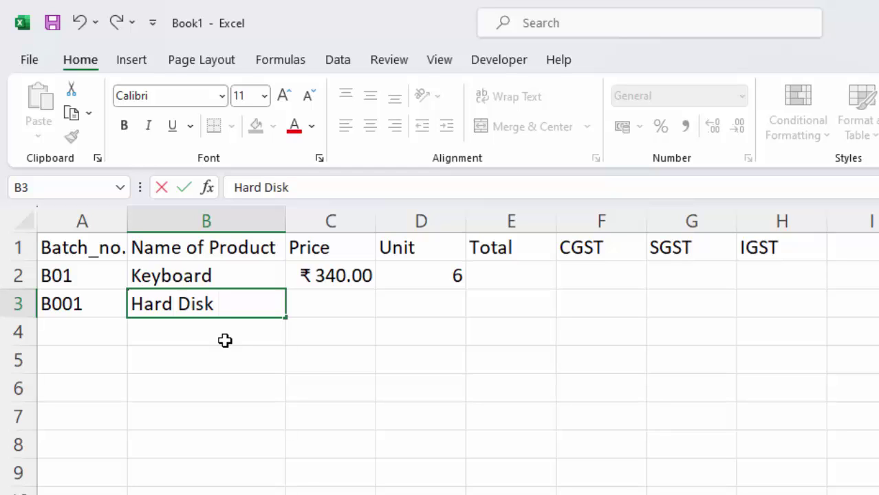
text(W)
text(D)
click(316, 304)
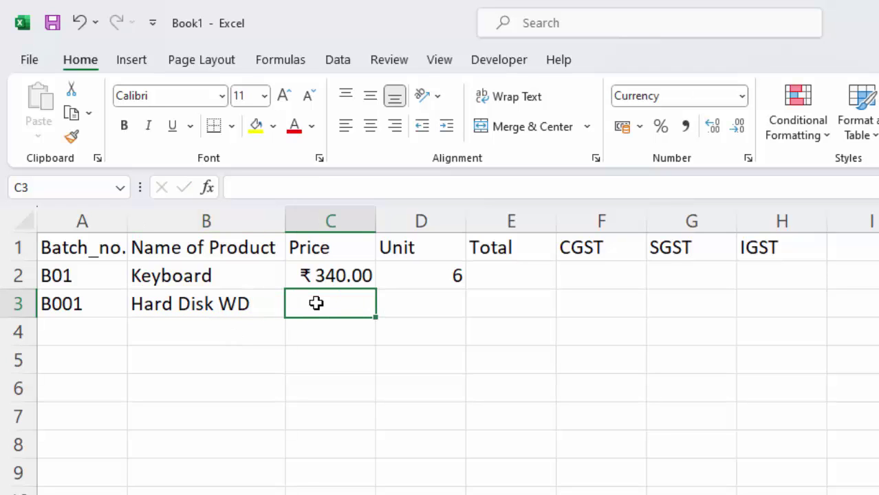
text(50)
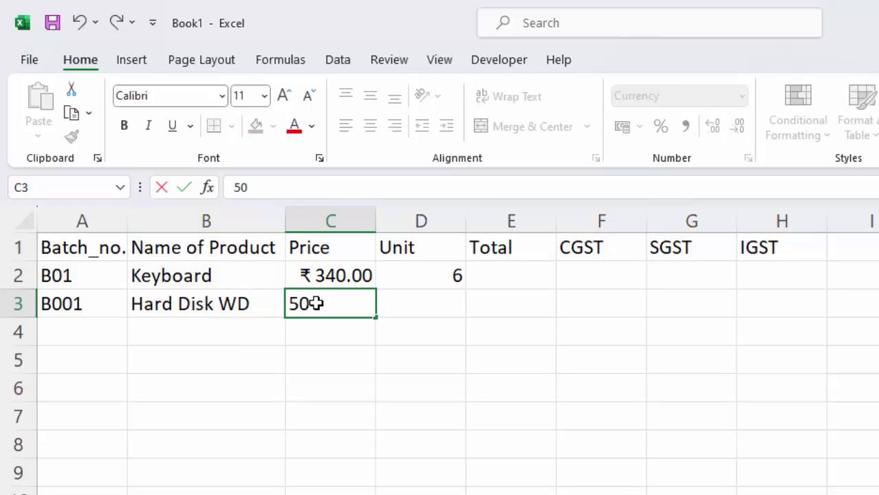
text(00)
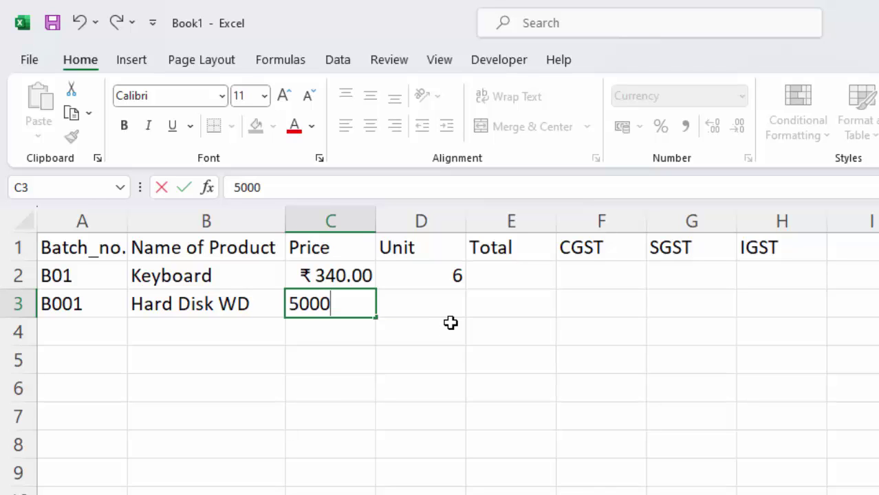
click(456, 310)
text(7)
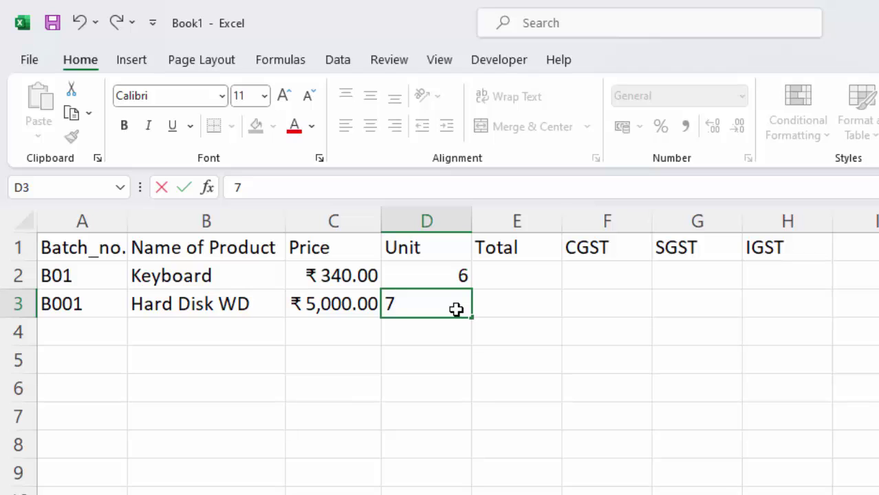
key(Tab)
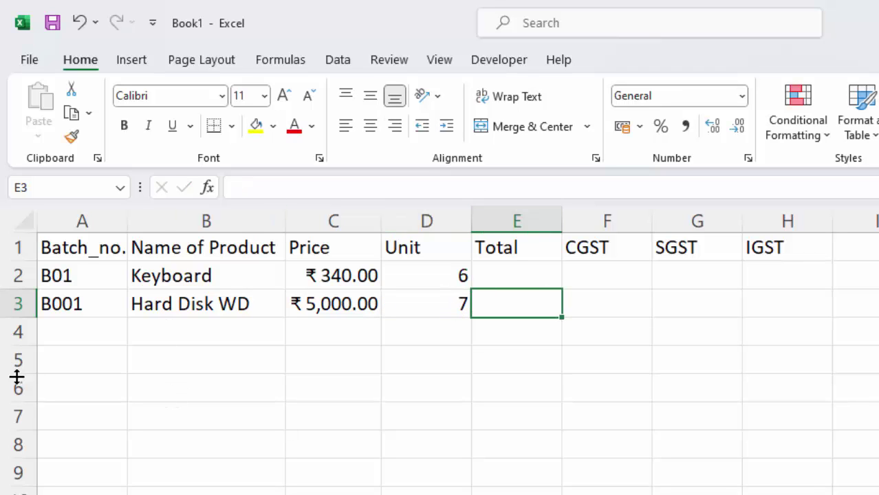
Start row 4 with batch C01, product Laptop and price 70000
click(63, 331)
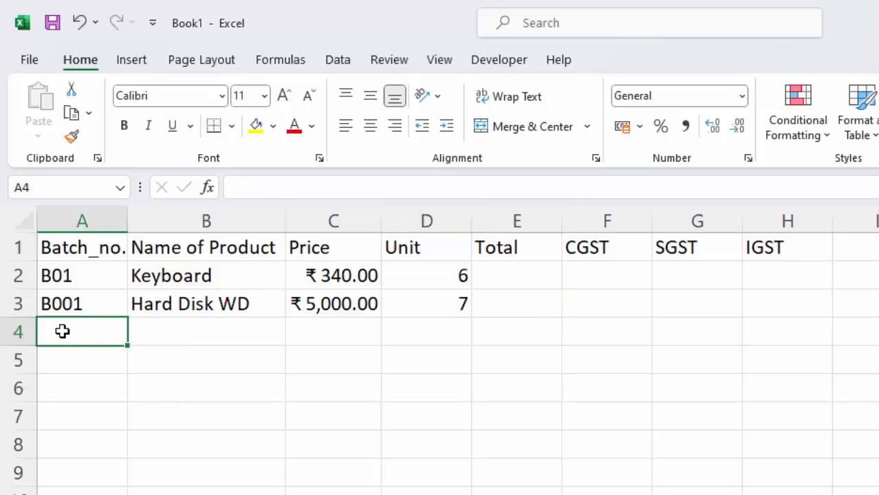
text(C01)
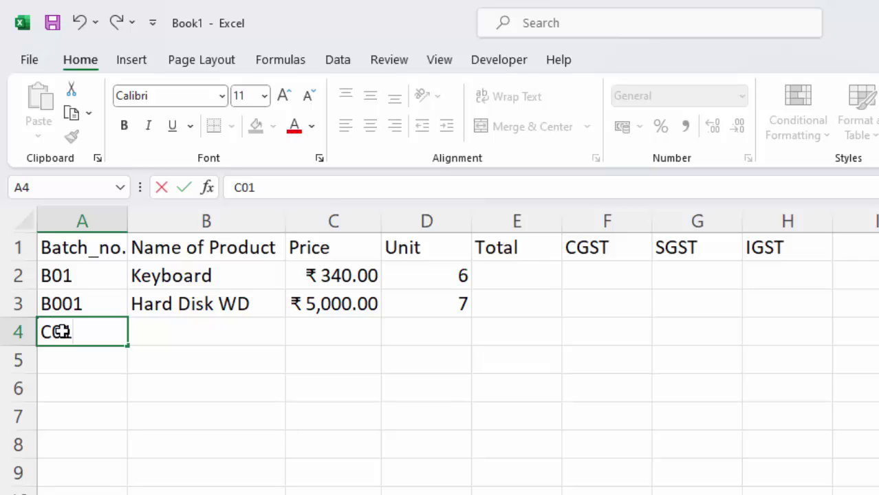
click(173, 337)
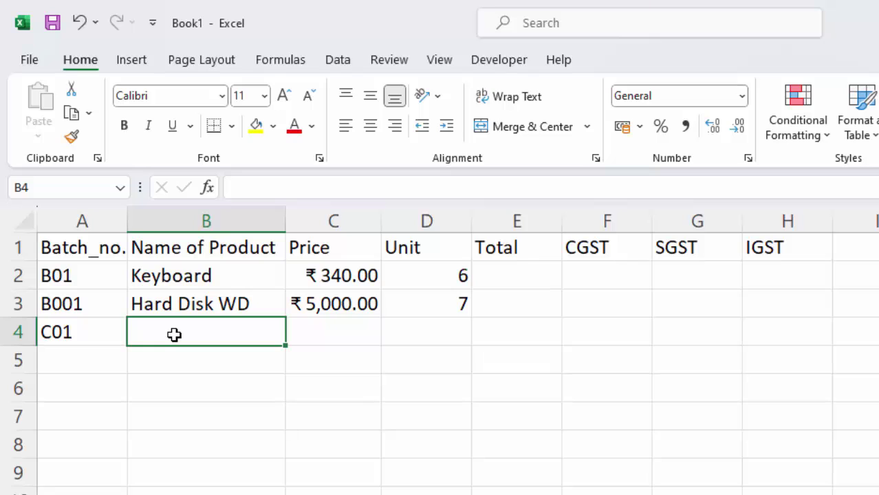
text(Lapto)
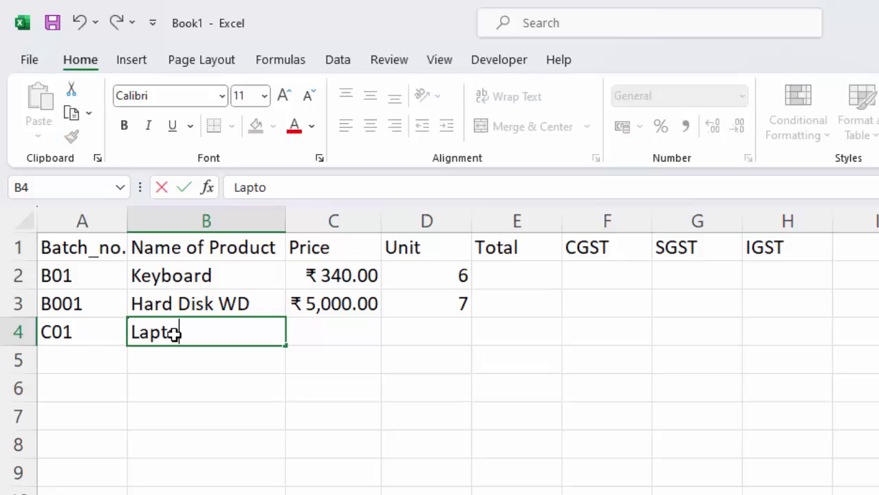
text(p)
click(329, 319)
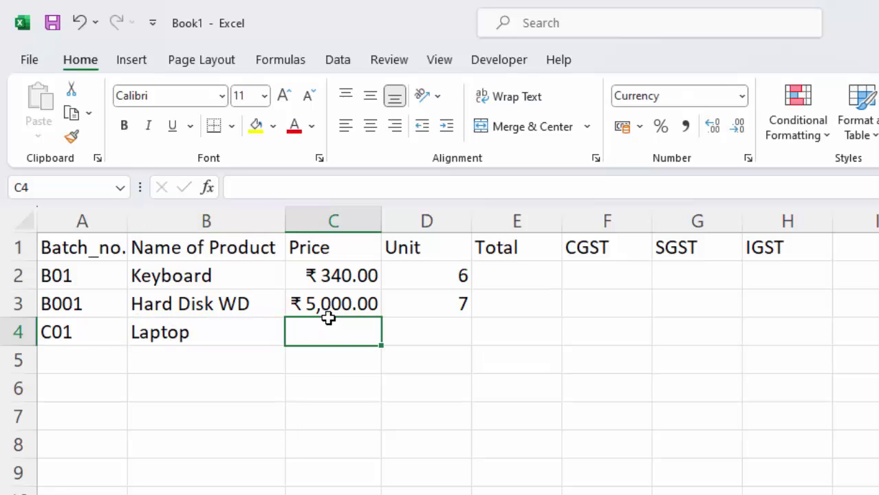
text(70)
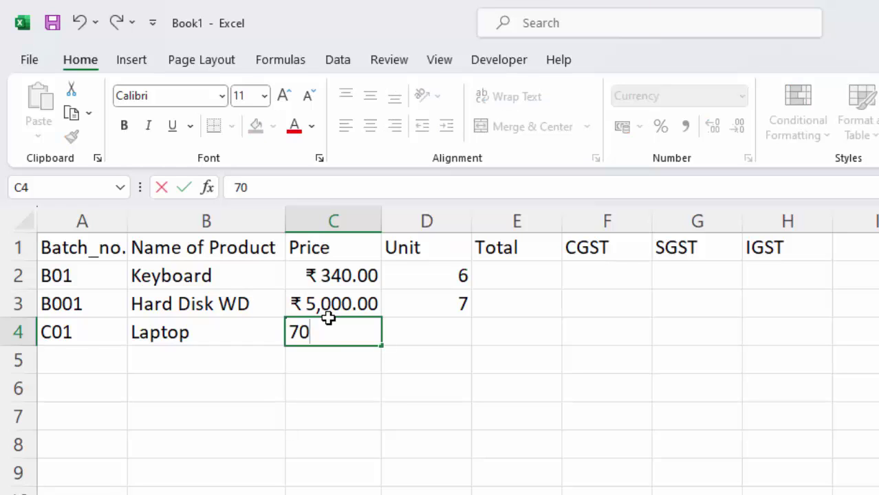
text(000)
Rename the row 4 product to Laptop I7 and give it 8 units
click(212, 333)
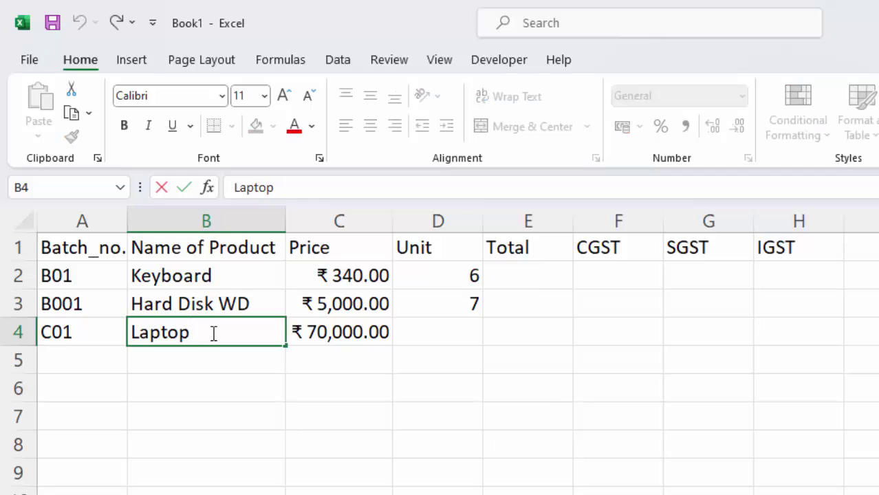
text(I&)
key(BackSpace)
text(7)
click(274, 432)
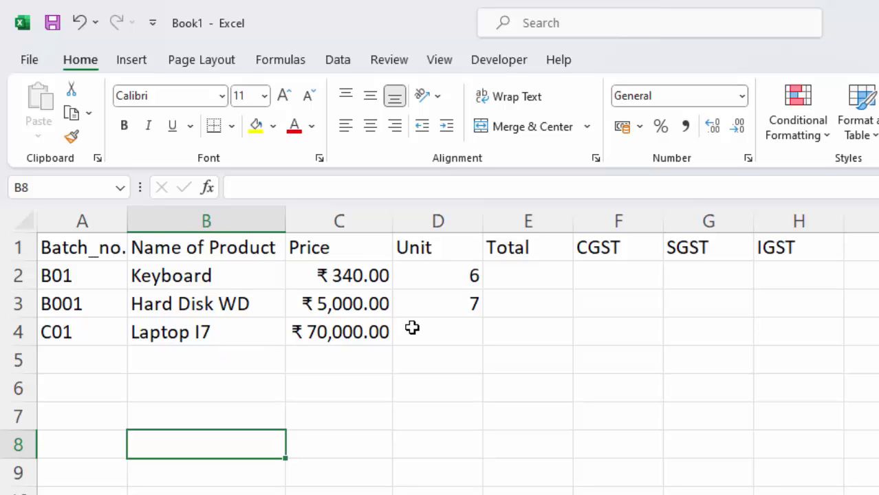
click(474, 325)
text(8)
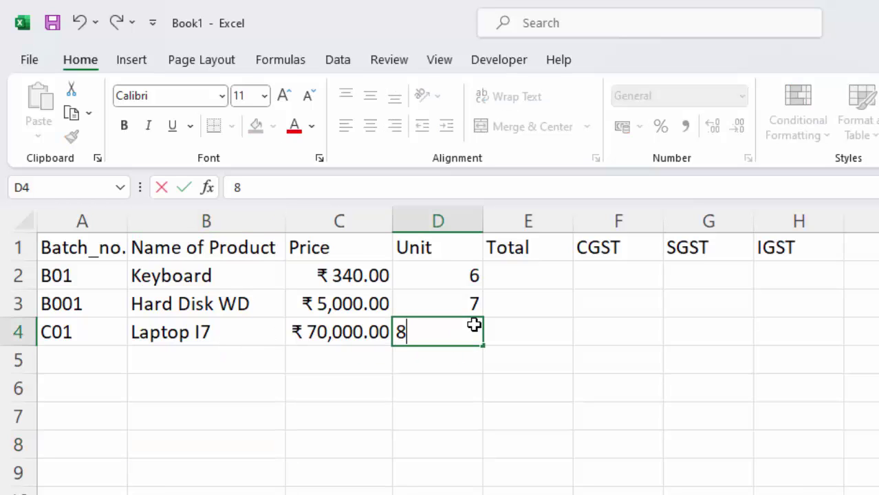
click(401, 383)
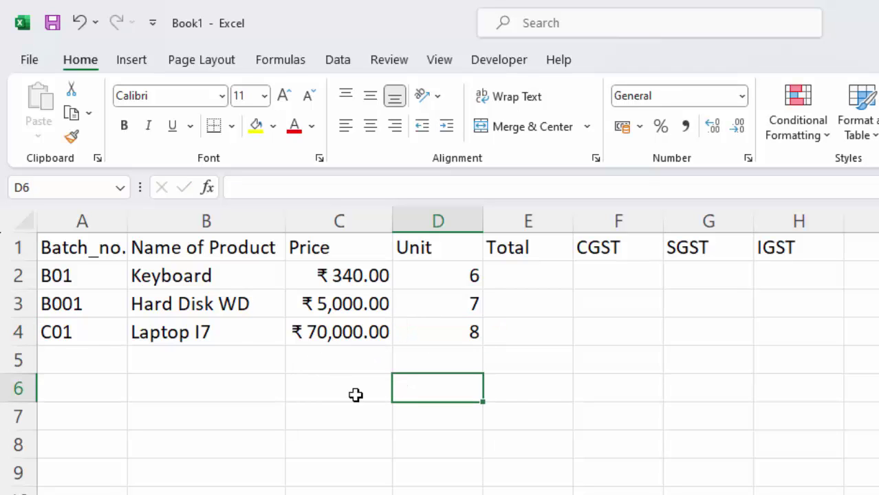
click(51, 361)
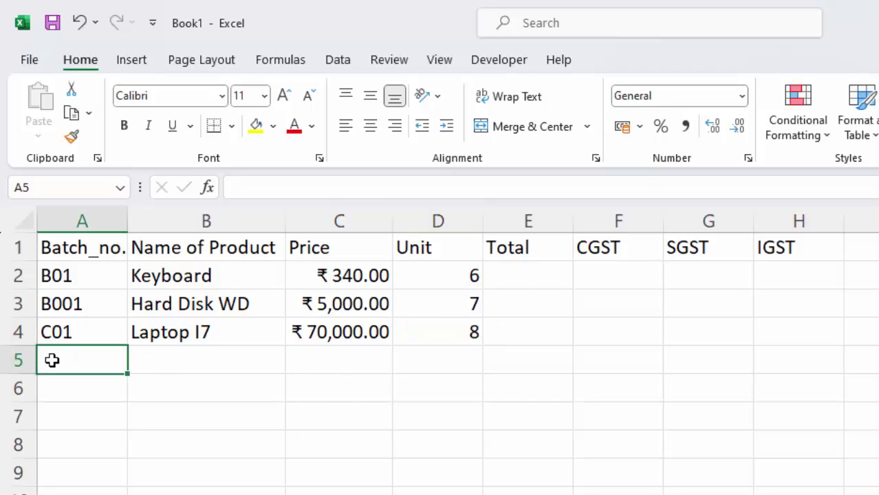
Enter C003, HP Laptop I5, price 45000 and 88 units in row 5
text(C)
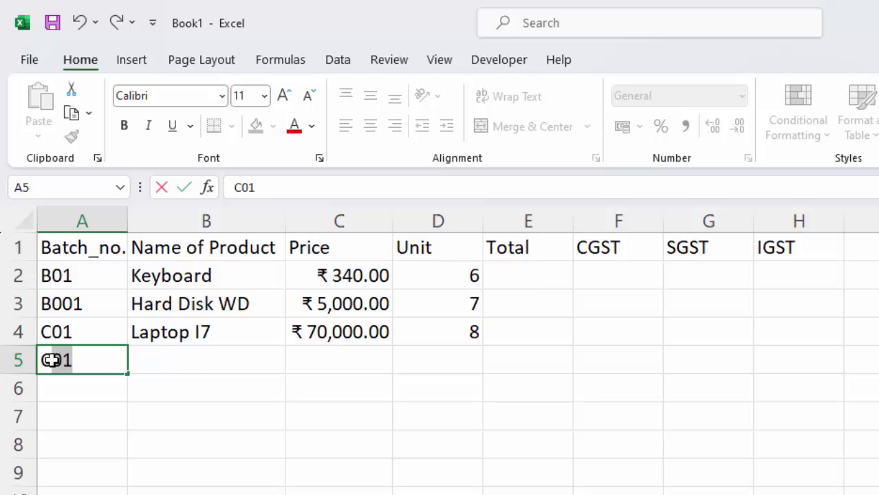
text(003)
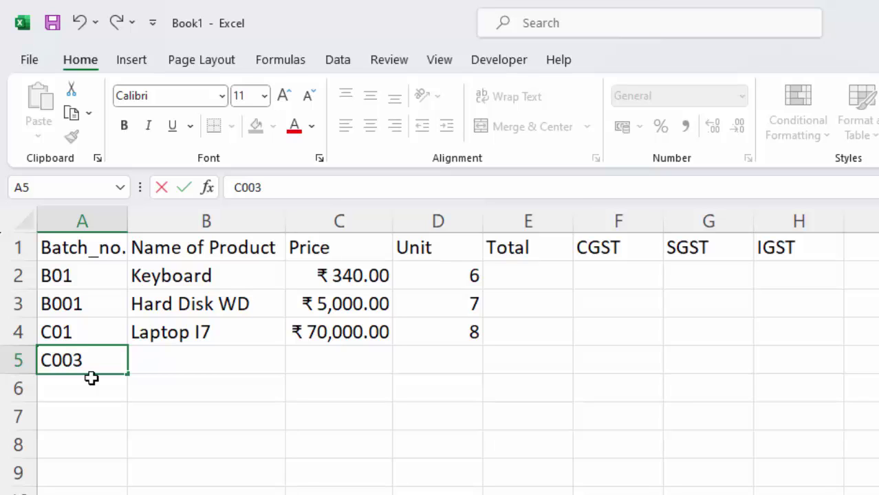
click(204, 348)
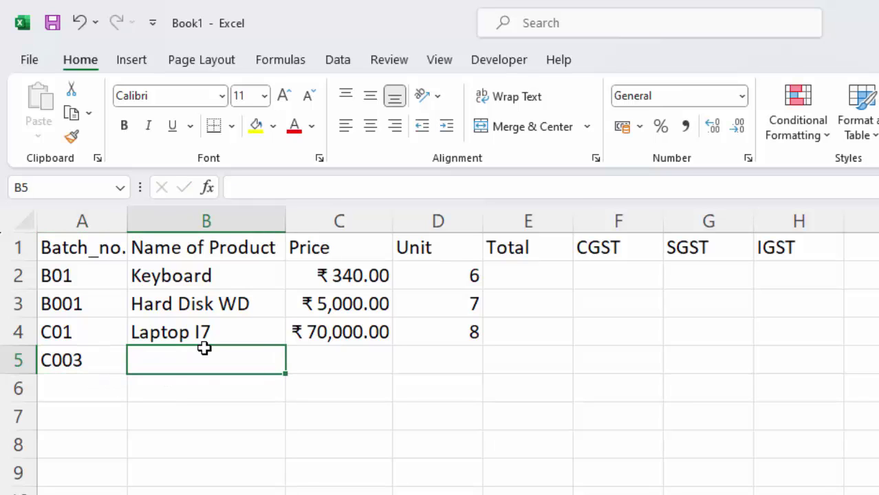
text(HP L)
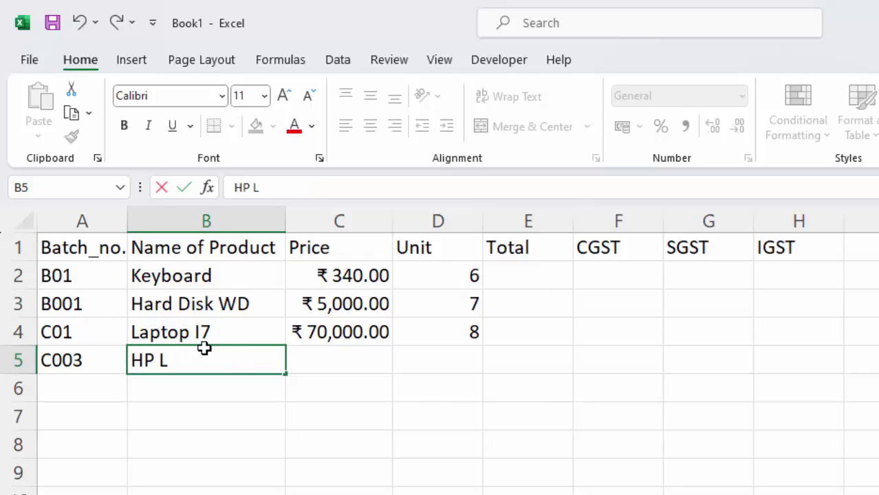
text(a)
text(ptop )
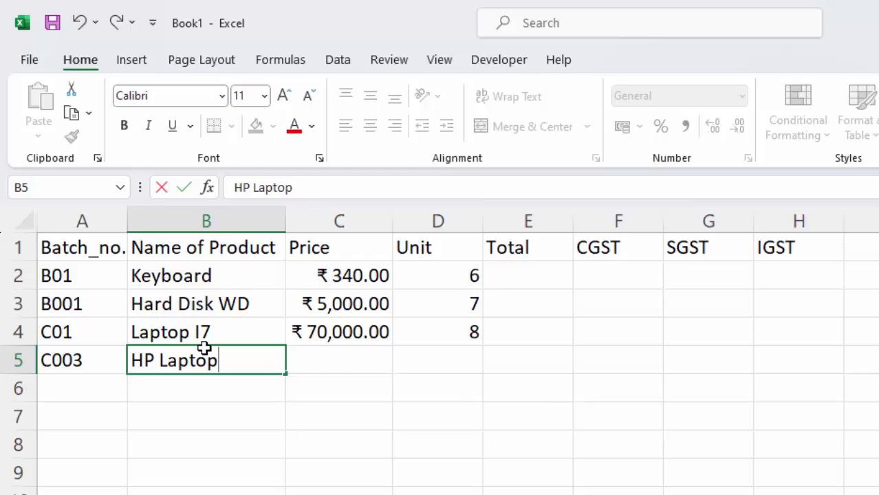
text(I%)
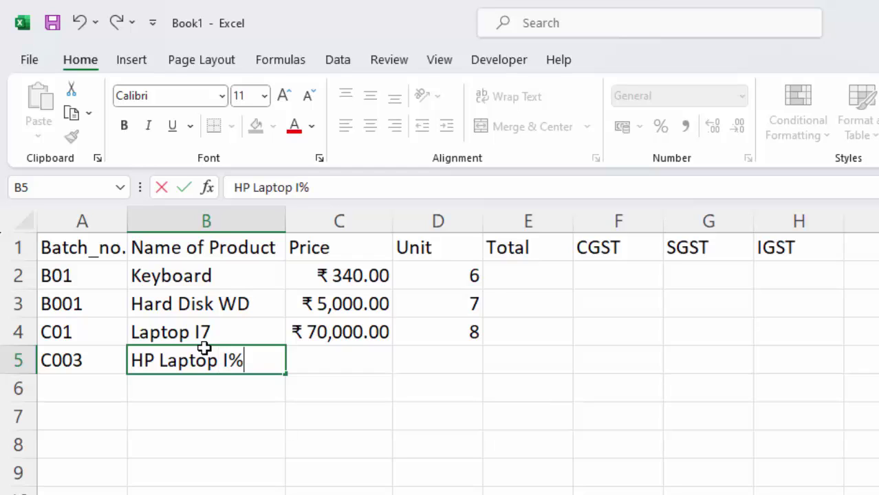
key(BackSpace)
text(5)
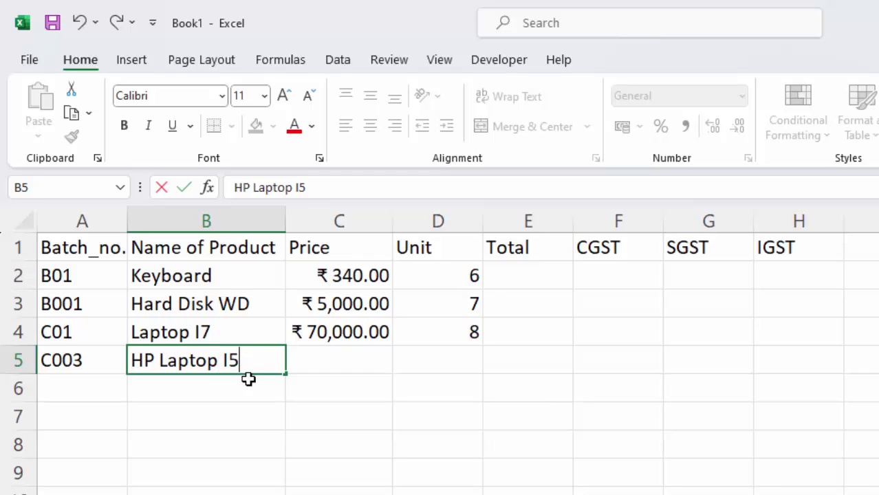
click(324, 355)
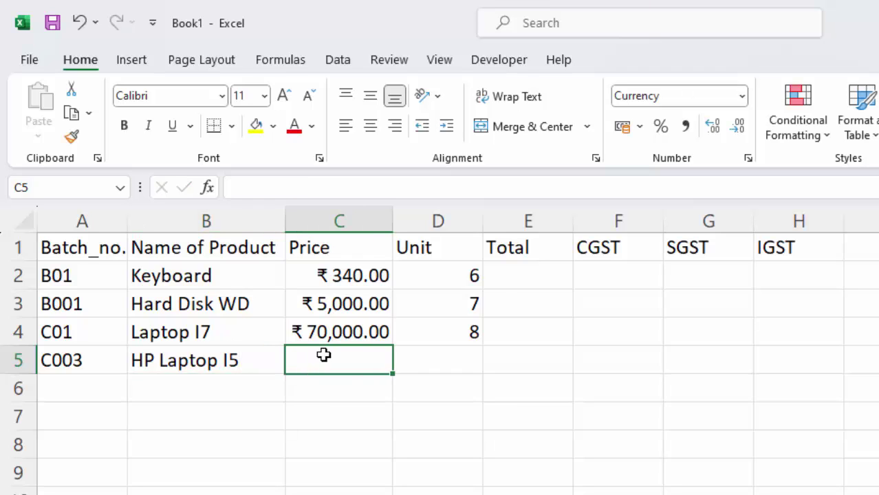
text(45000)
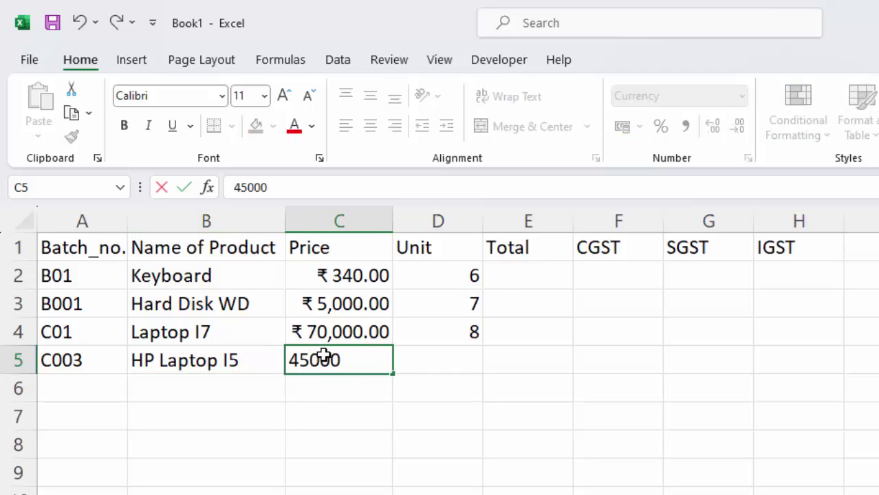
click(471, 370)
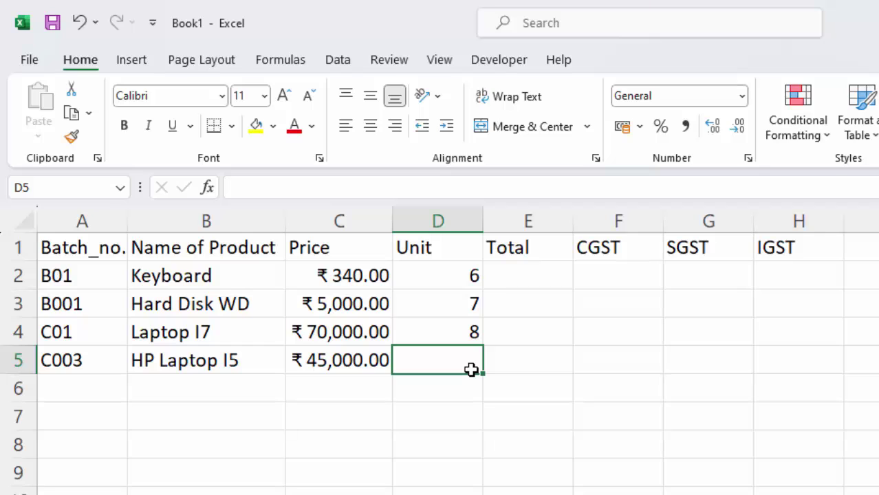
text(88)
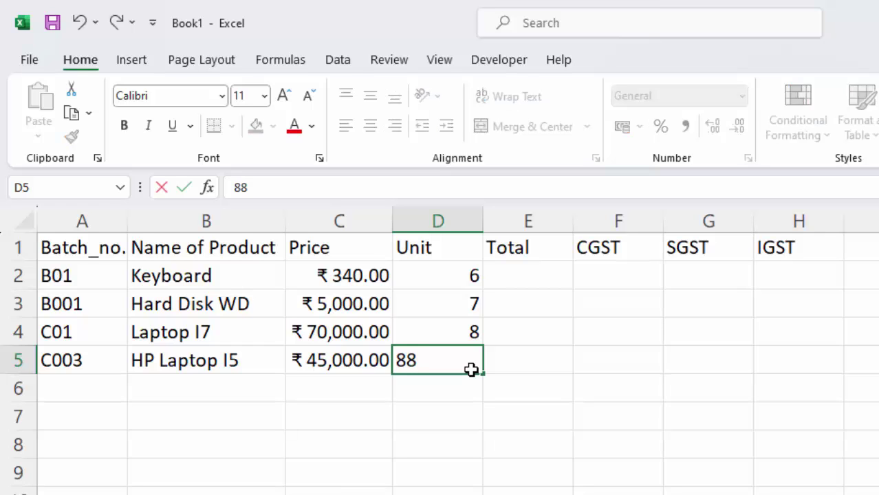
key(Tab)
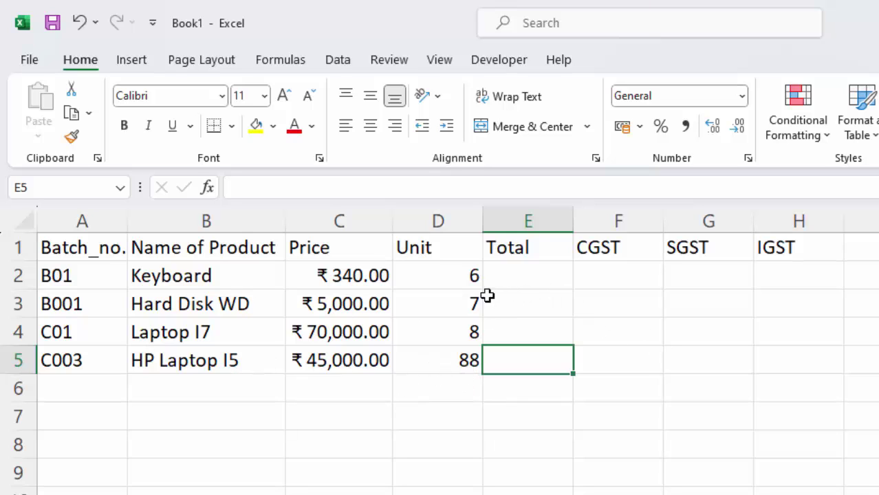
Enter =C2*D2 in E2 and fill it down through row 5
click(538, 273)
text(=)
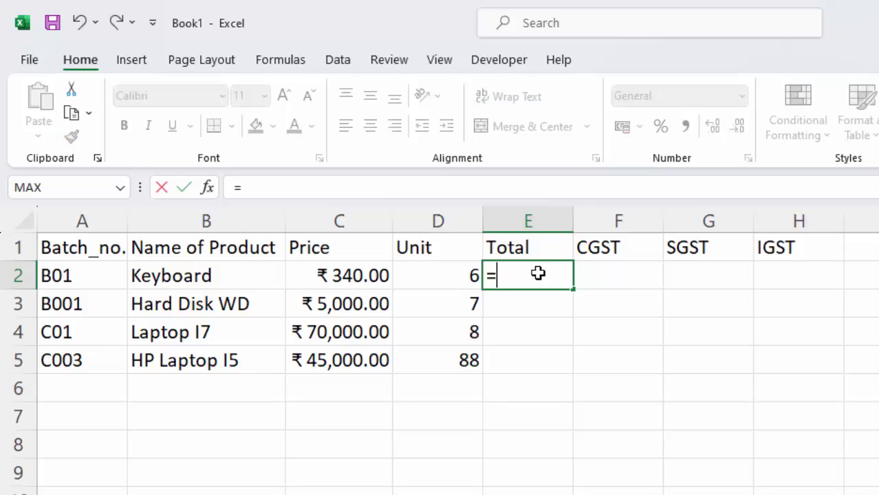
click(377, 276)
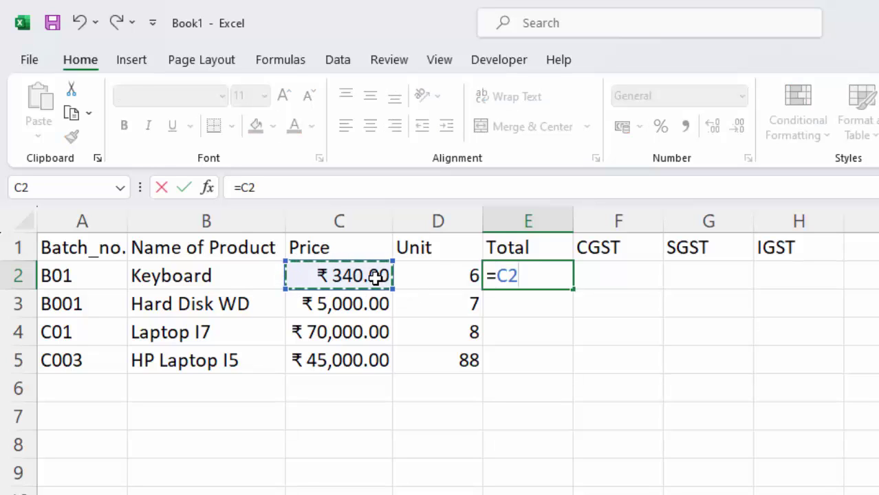
text(*)
click(417, 278)
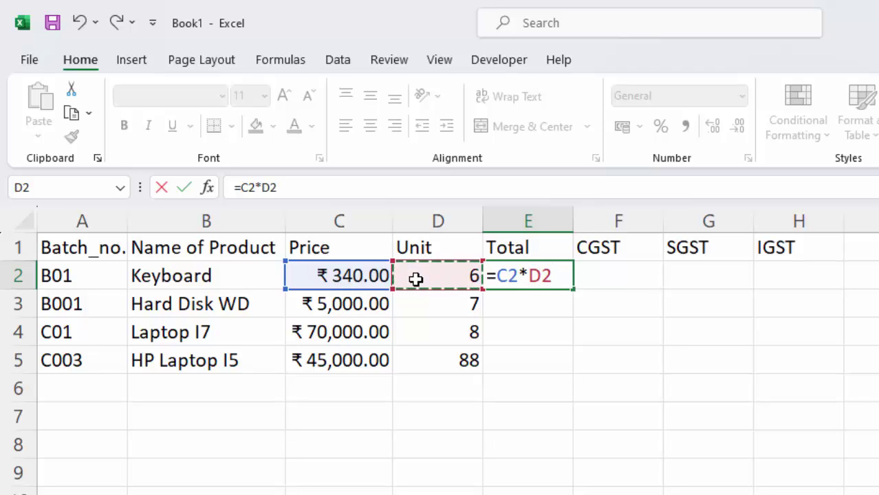
key(Return)
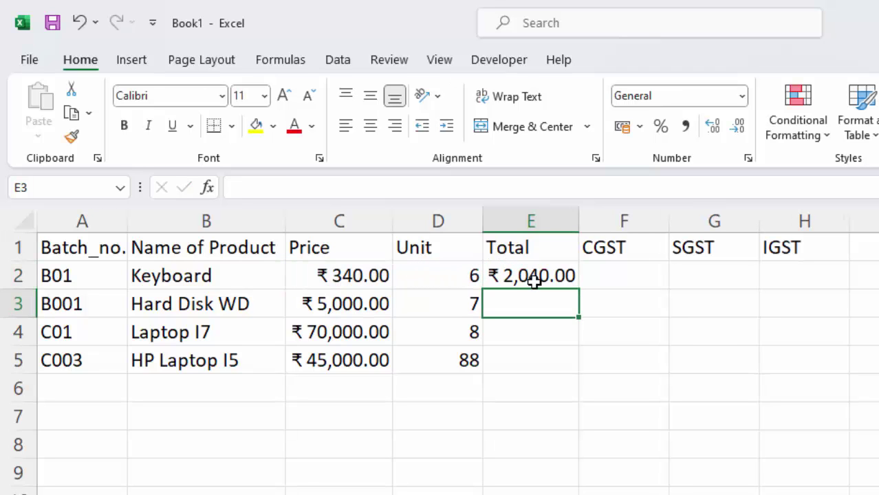
click(531, 278)
double_click(579, 292)
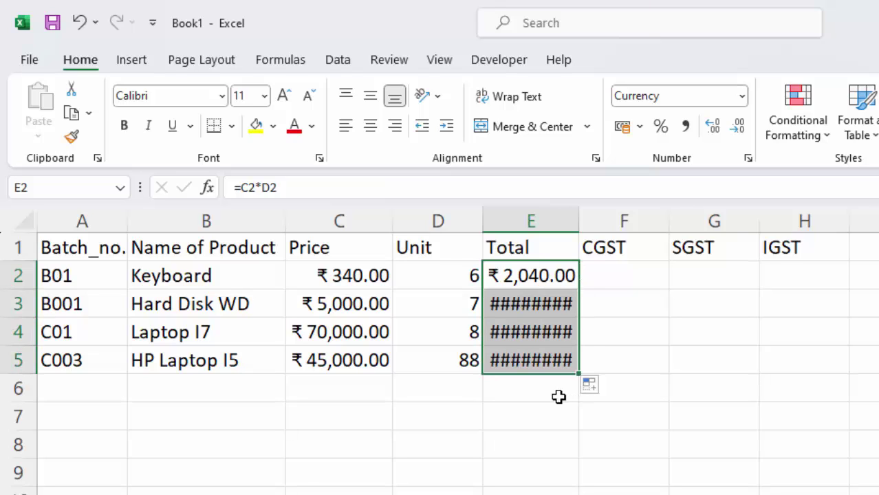
AutoFit column E with Alt+H,O,I so every total displays fully
mouse_move(543, 309)
key(alt)
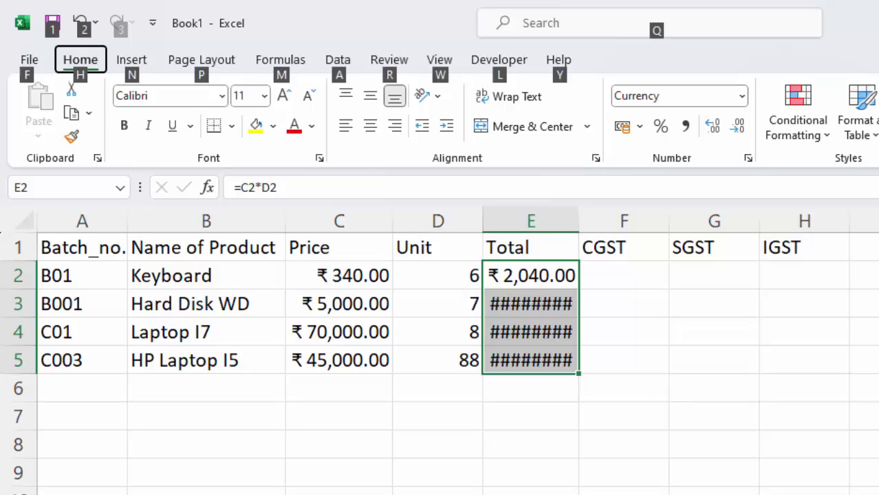
key(h)
key(o)
key(i)
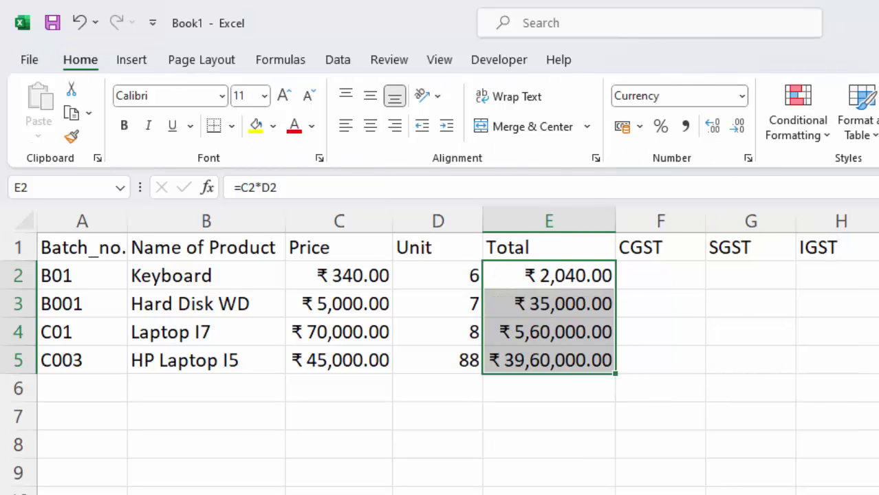
Give Keyboard 5% CGST and 5% SGST in F2 and G2
click(664, 280)
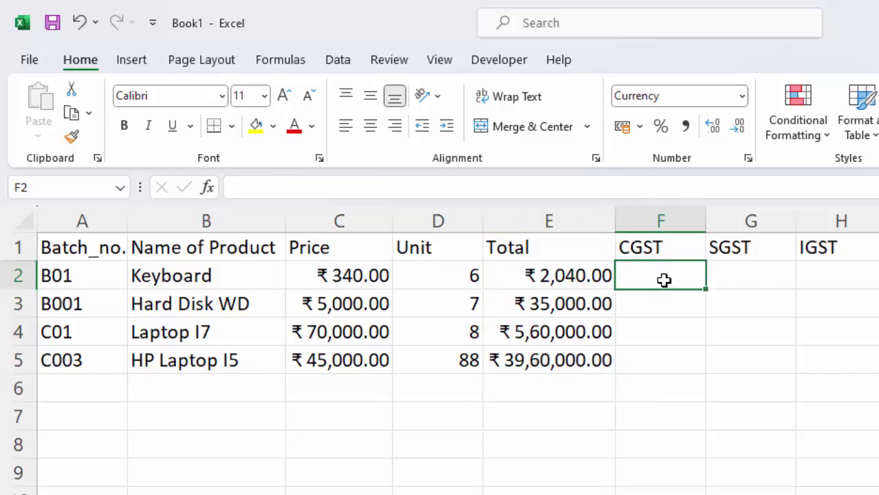
drag(664, 280, 663, 353)
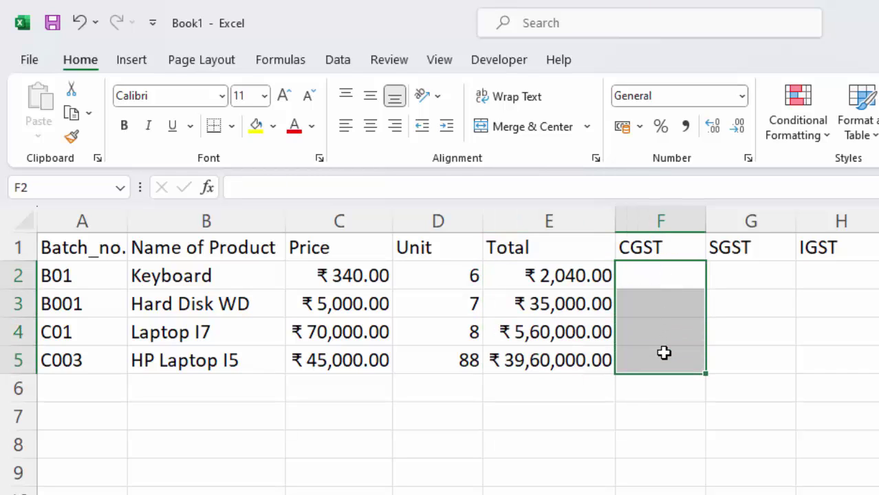
click(669, 277)
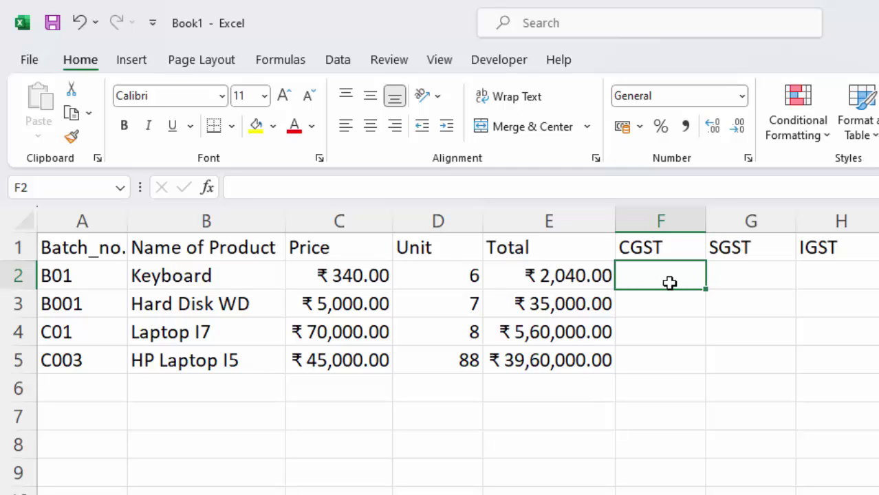
text(5)
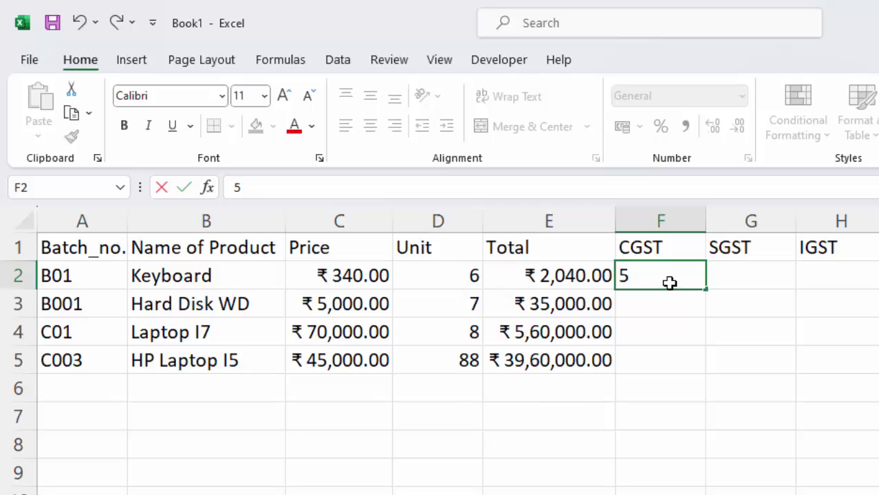
text(%)
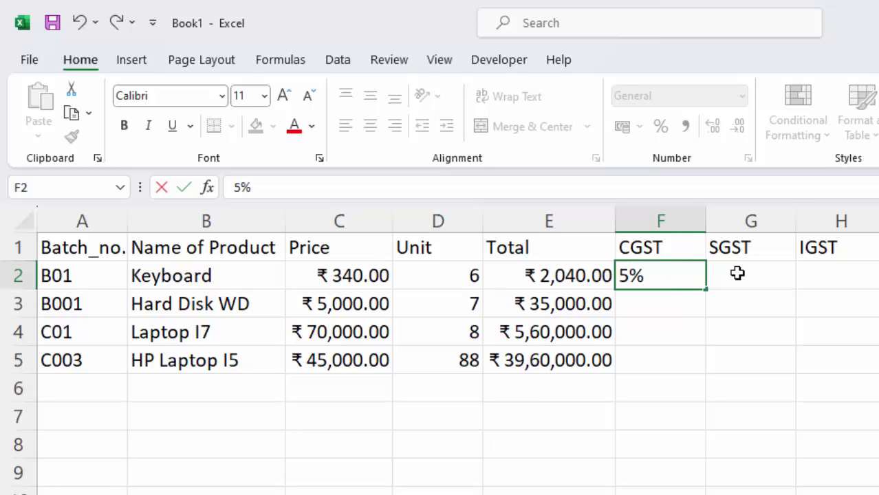
click(736, 273)
text(5)
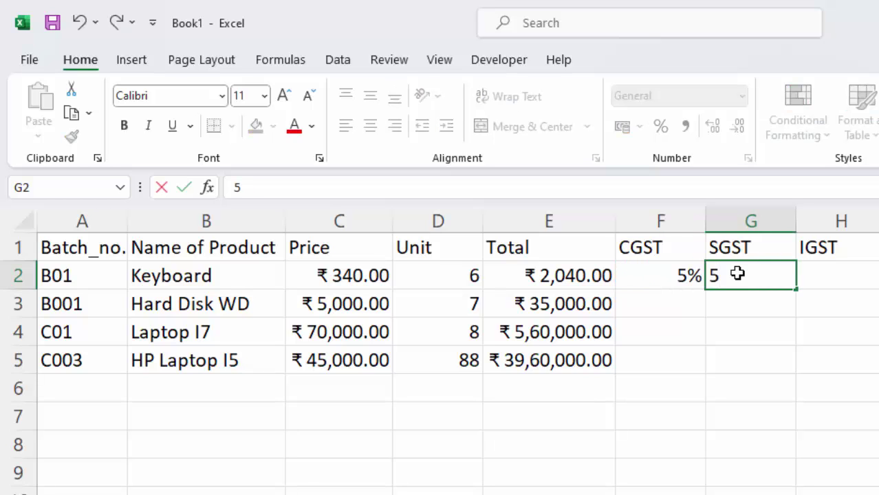
text(%)
click(776, 378)
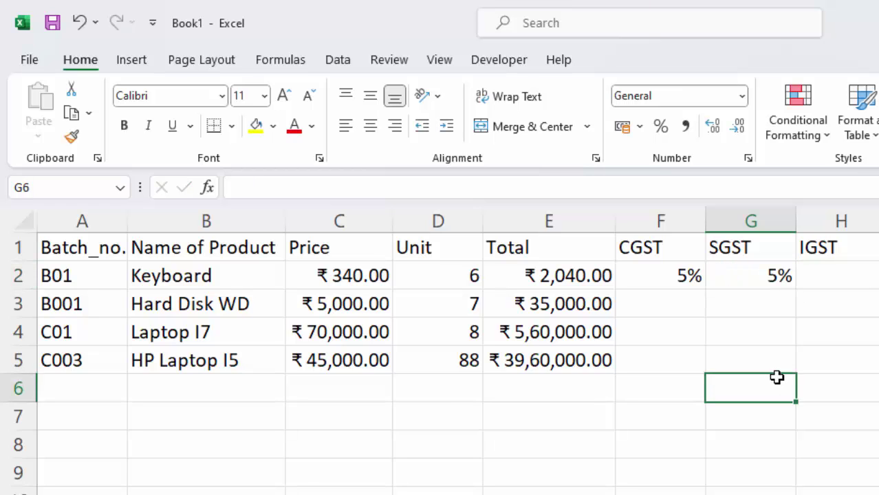
Set Hard Disk WD's CGST and SGST to 5%, correcting the mistaken 10%
click(657, 302)
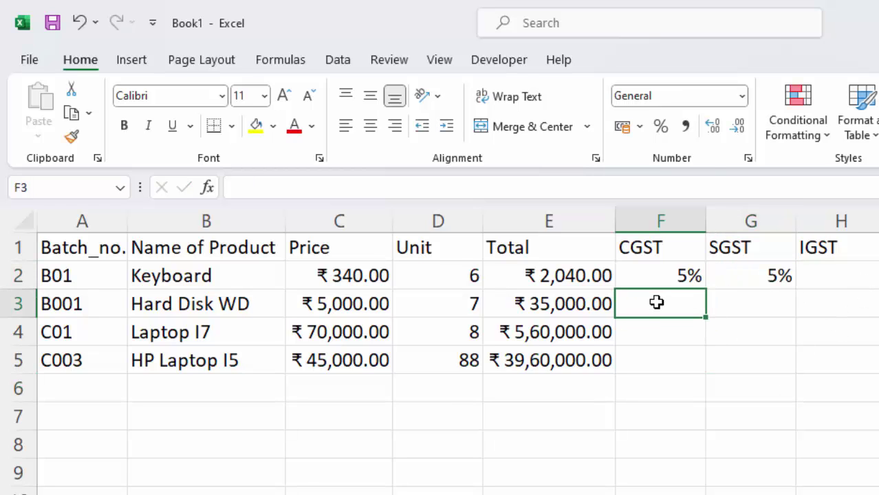
text(10%)
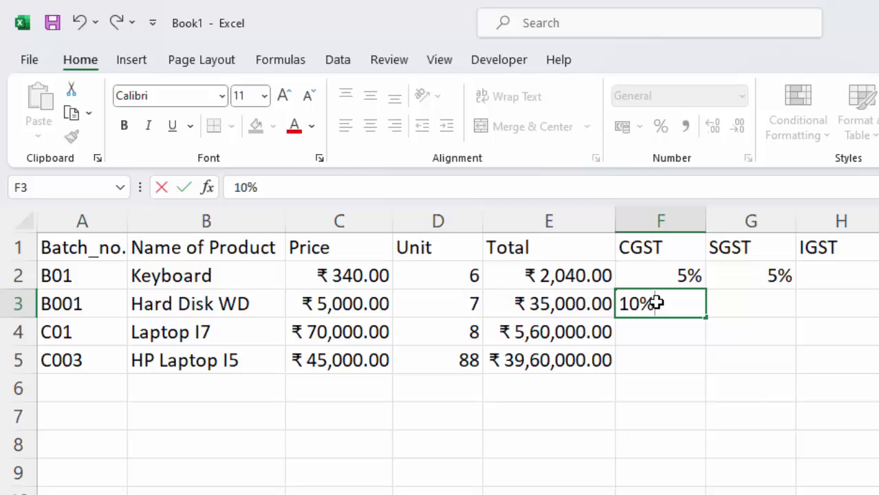
key(Tab)
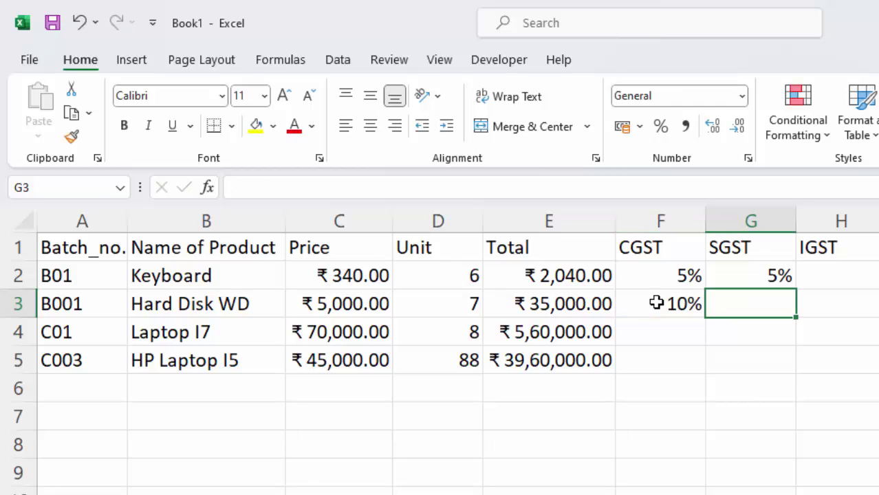
text(2)
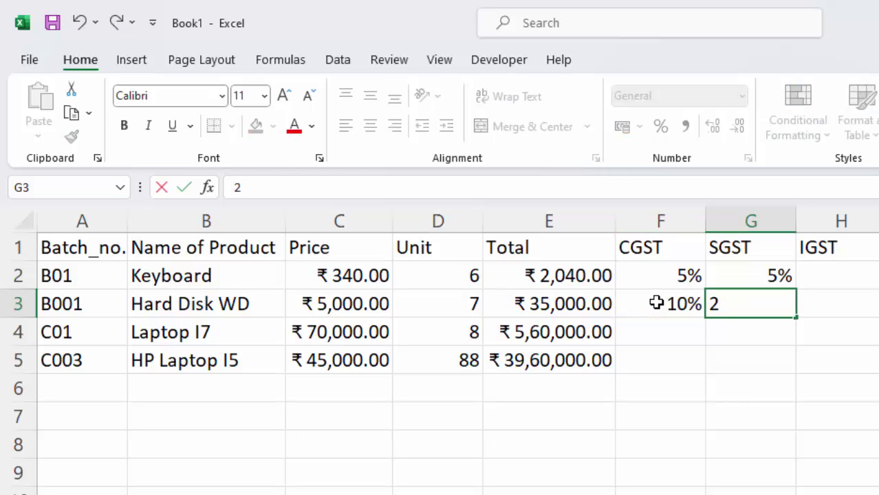
key(BackSpace)
click(662, 296)
key(BackSpace)
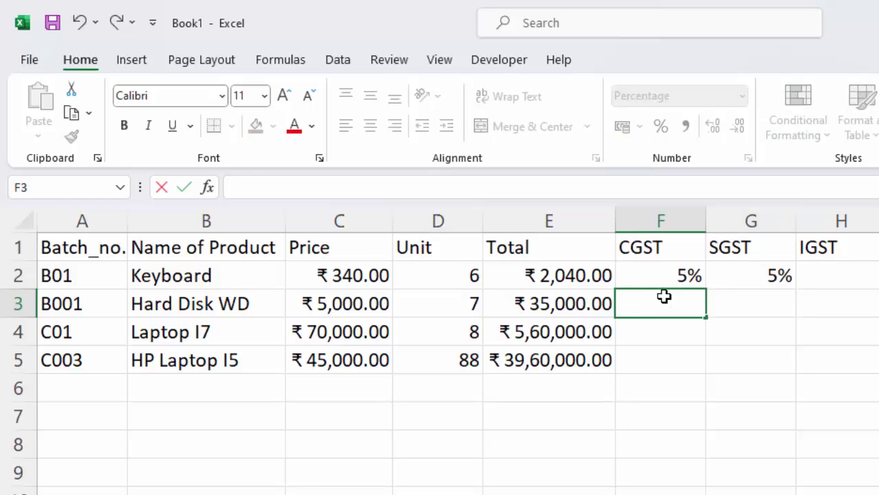
text(5%)
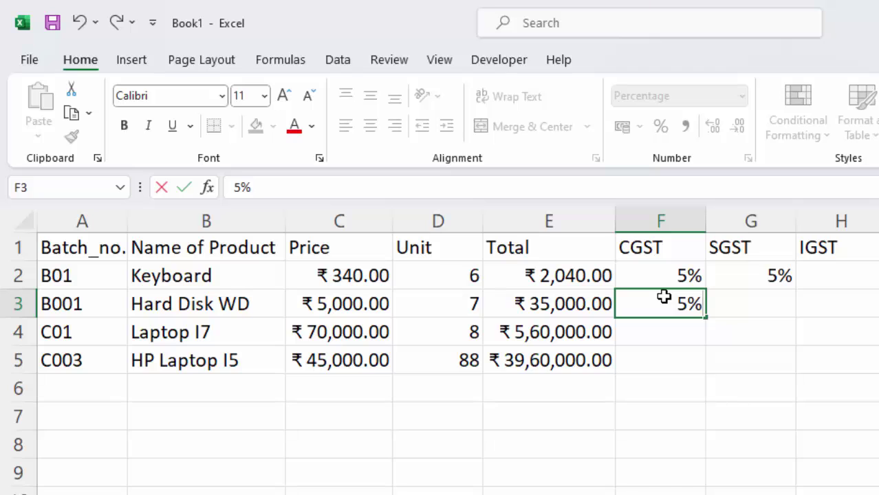
key(Tab)
text(5)
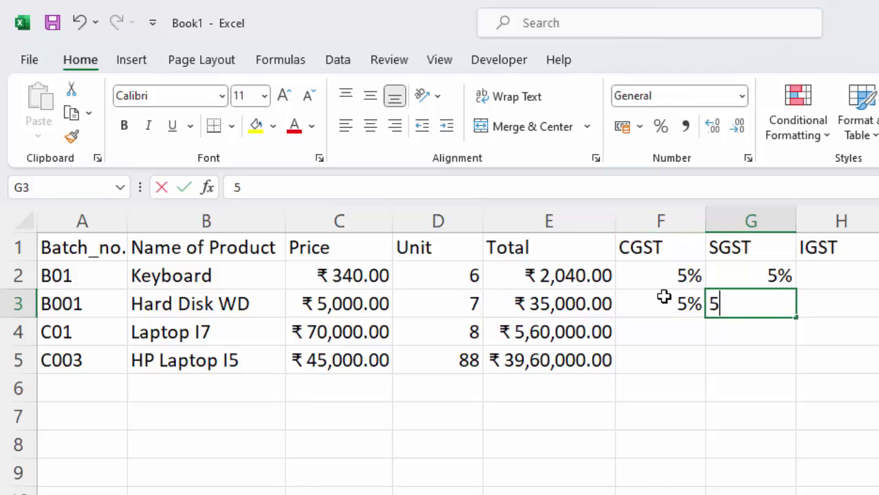
text(%)
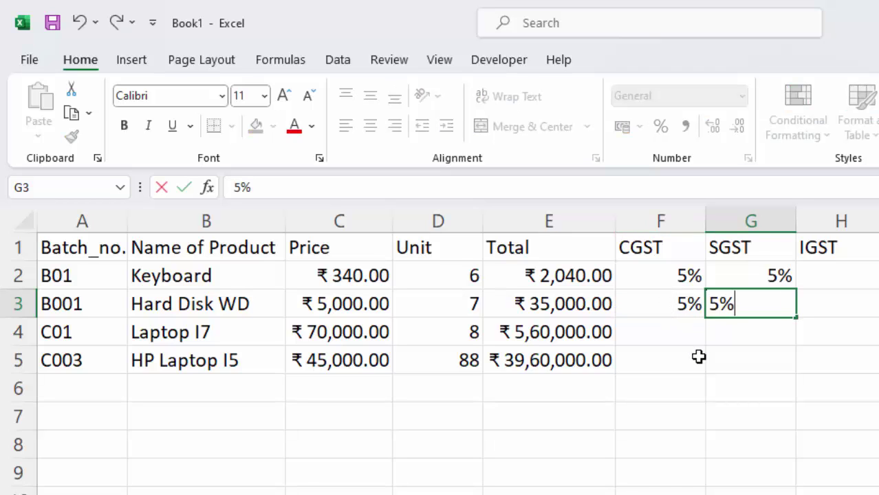
click(699, 357)
Give Laptop I7 2.5% and HP Laptop I5 6% for both CGST and SGST
click(675, 333)
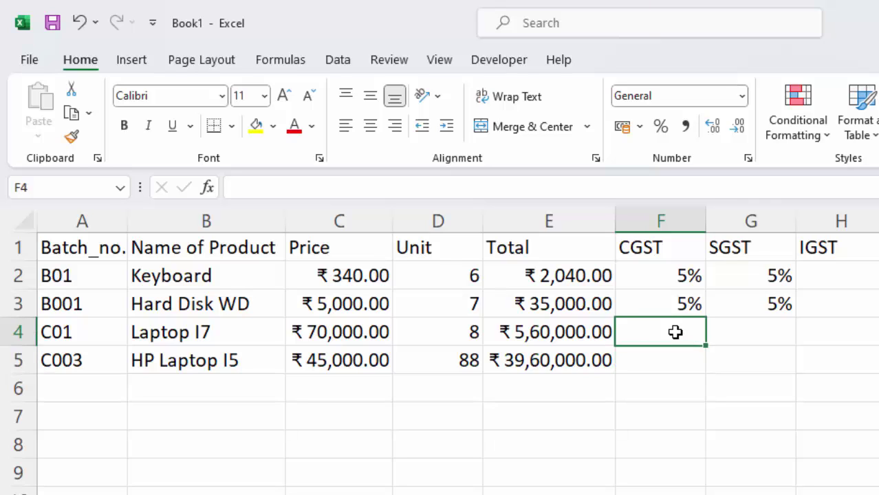
text(2.5)
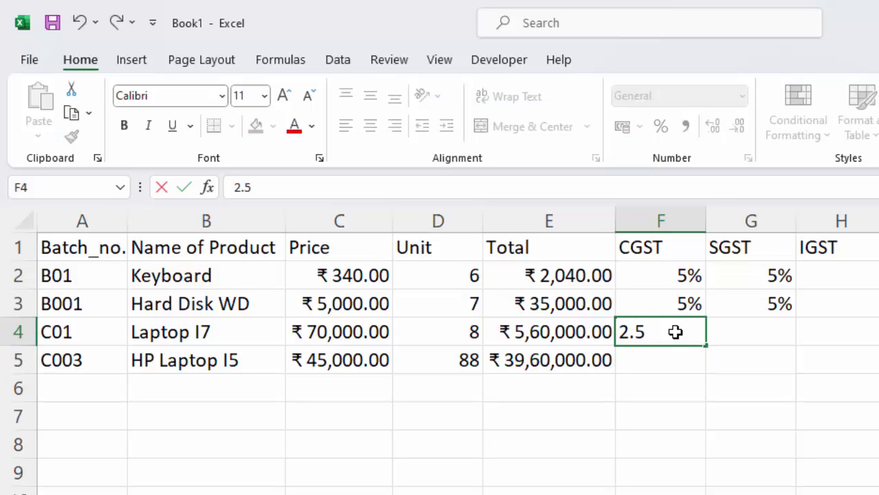
text(%)
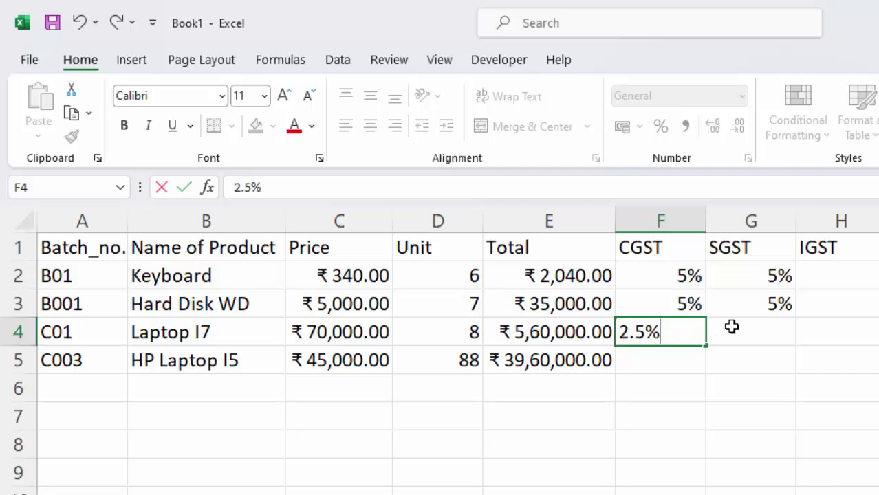
click(735, 328)
text(2.)
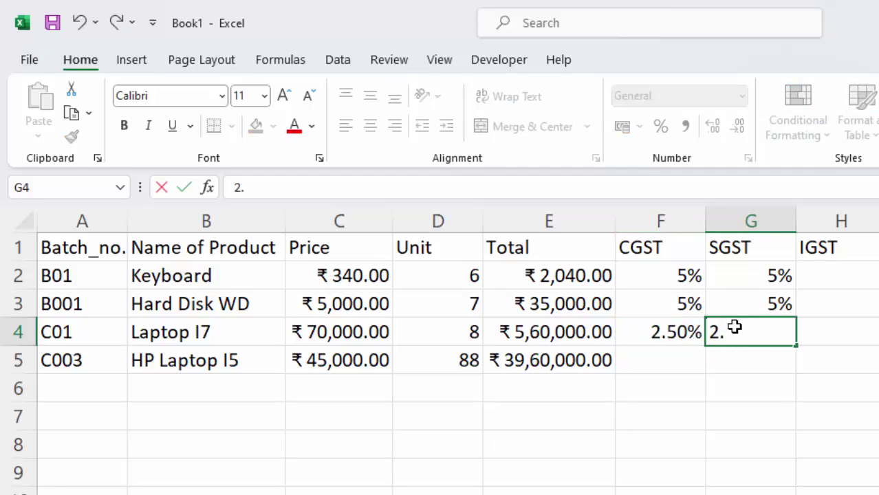
text(5%)
click(663, 365)
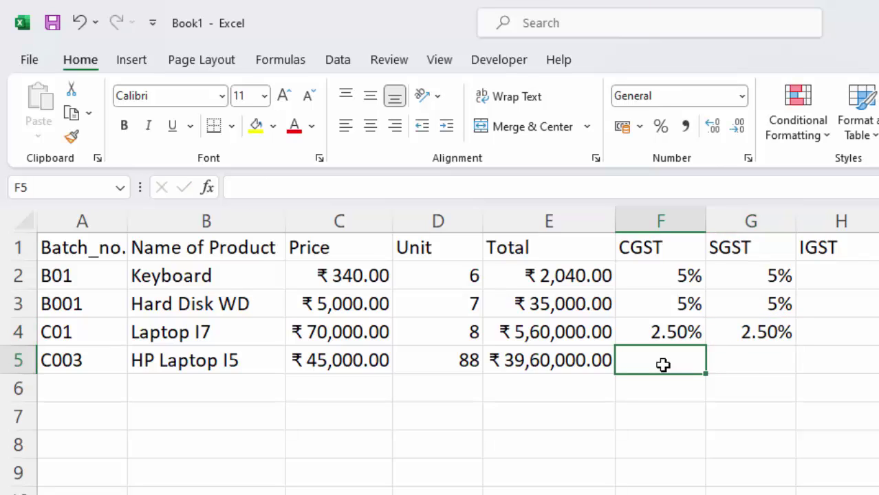
text(6%)
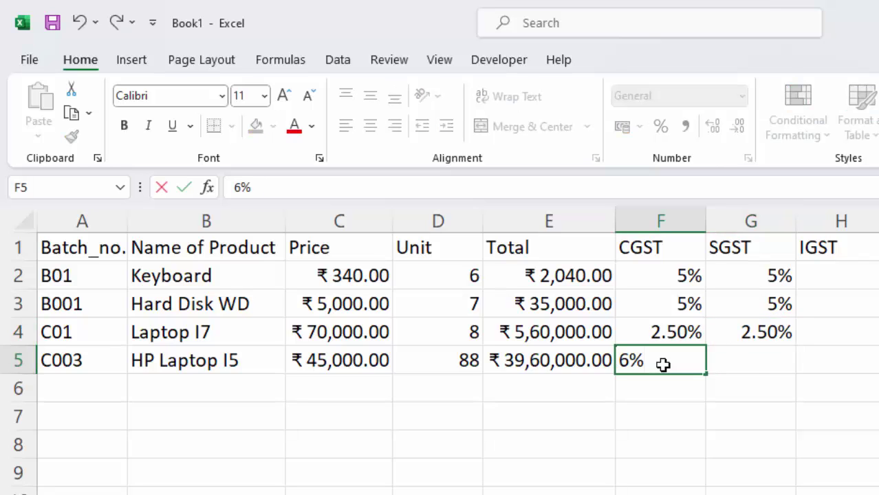
key(Tab)
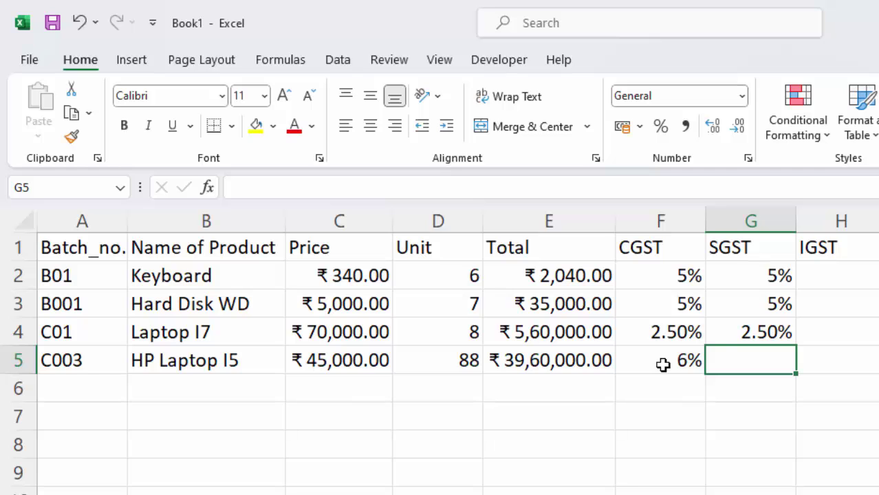
text(6%)
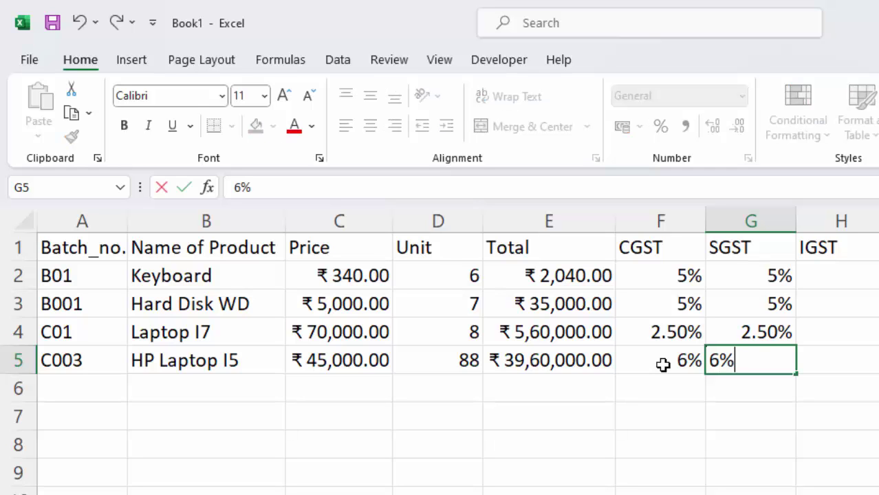
click(870, 436)
Open the Data Validation dialog for IGST cell H2 from the Data tab
click(831, 276)
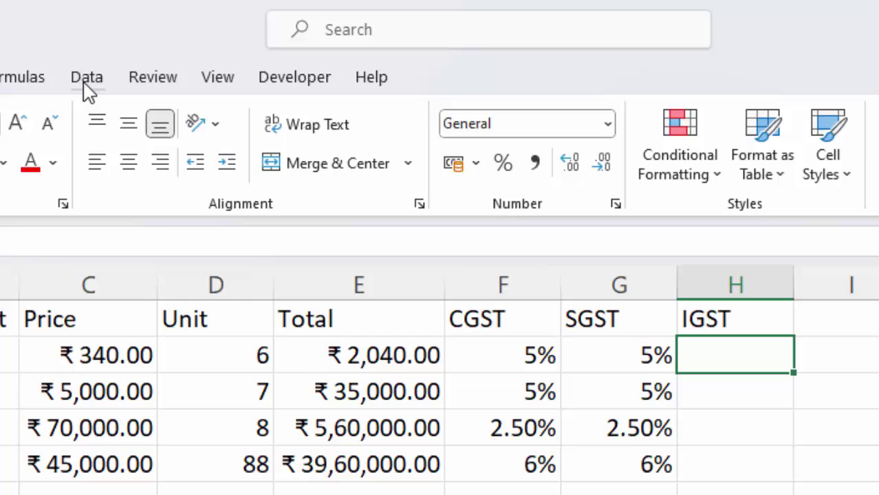
click(124, 74)
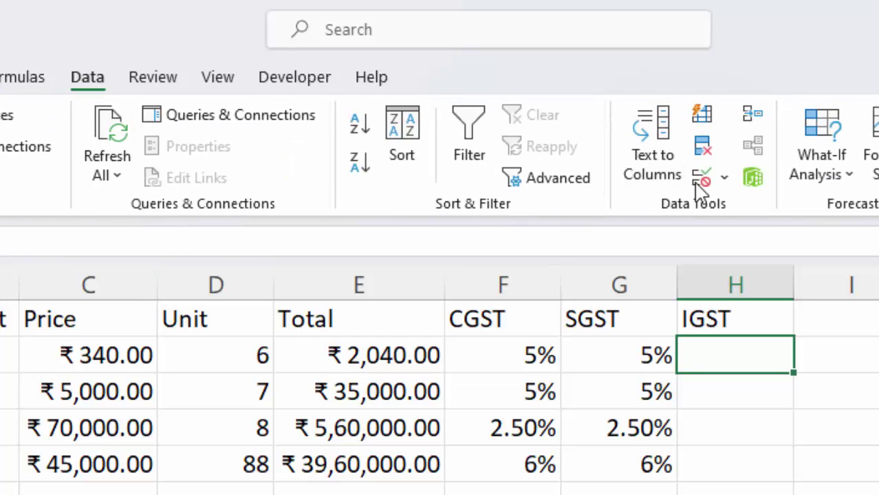
click(726, 180)
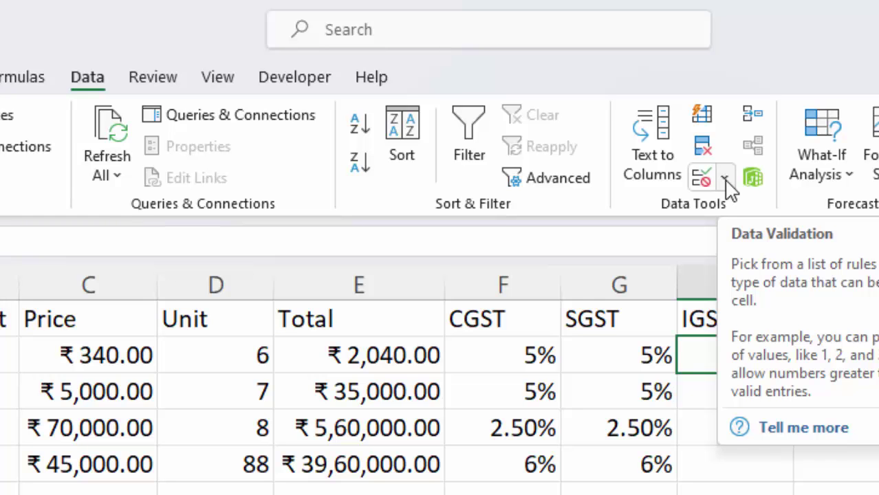
click(726, 180)
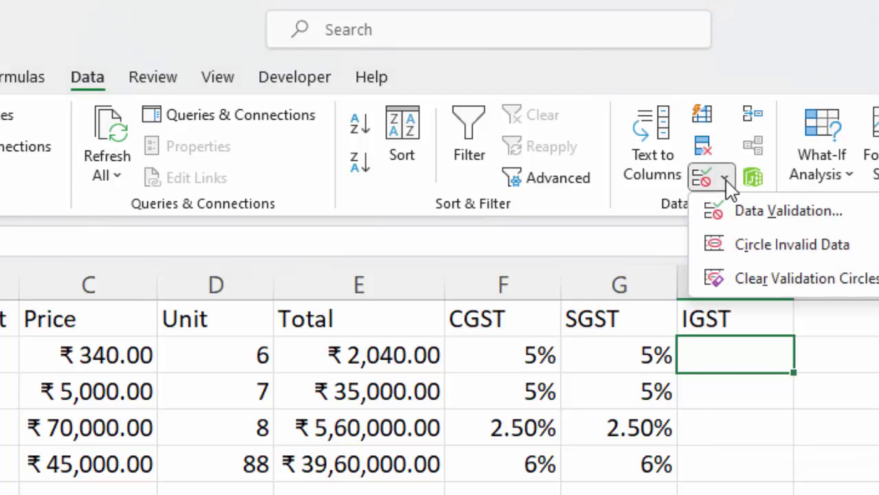
click(739, 213)
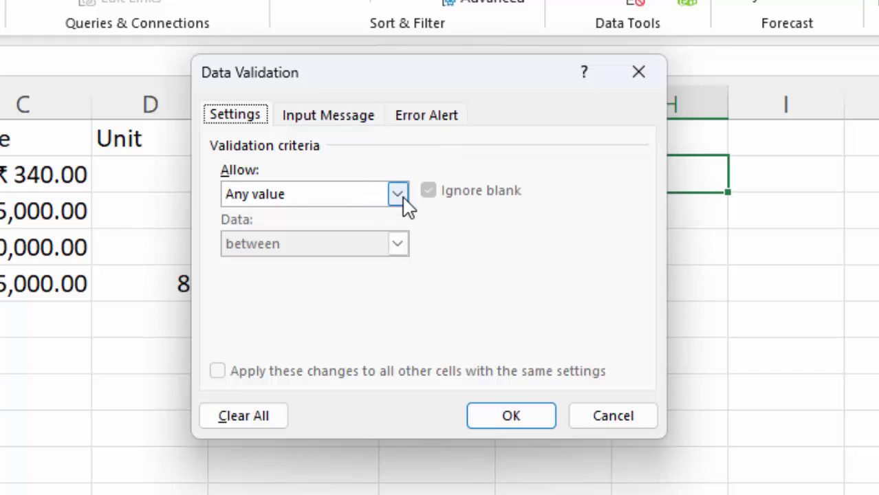
Set H2's data validation to a List with source 10%,5%,12%
click(398, 195)
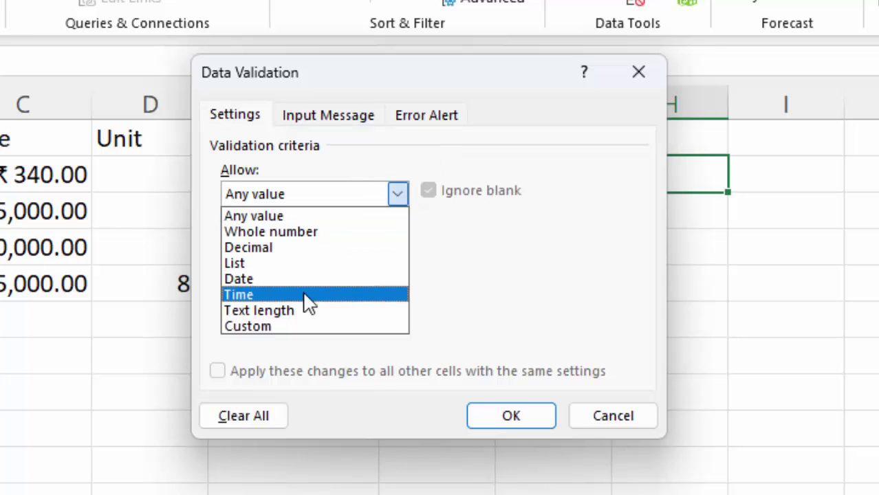
click(304, 265)
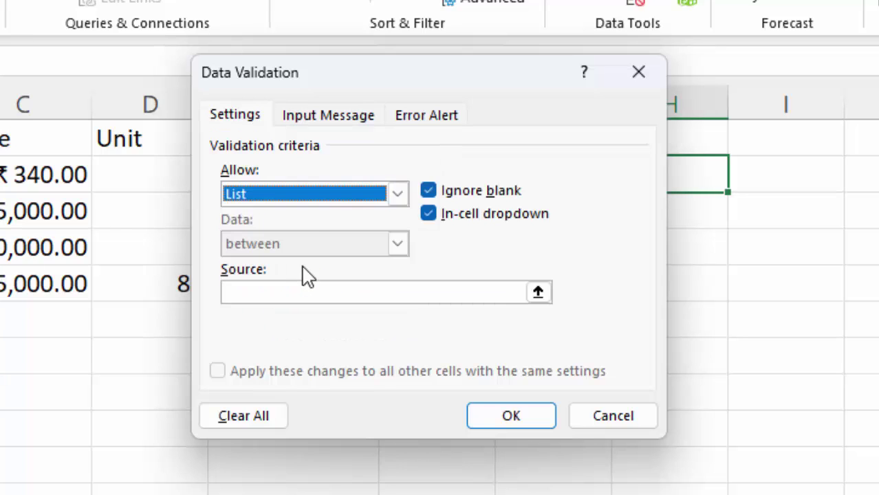
click(304, 290)
mouse_move(363, 75)
mouse_down()
mouse_move(527, 273)
mouse_move(688, 303)
mouse_up()
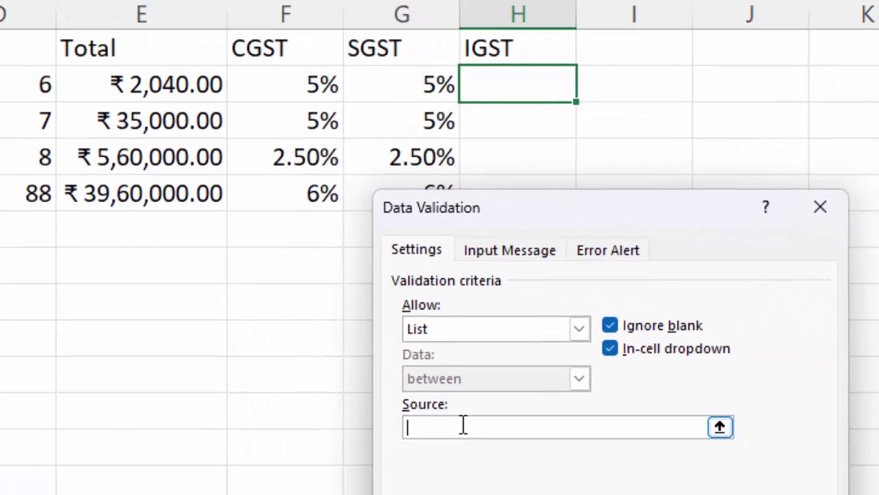
click(464, 421)
text(5%)
key(BackSpace)
key(BackSpace)
text(10)
text(%,5)
text(%)
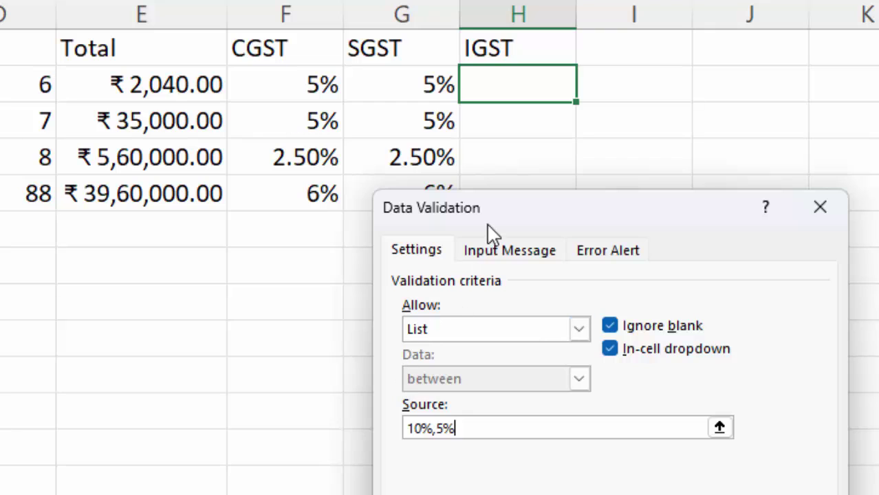
drag(521, 221, 532, 307)
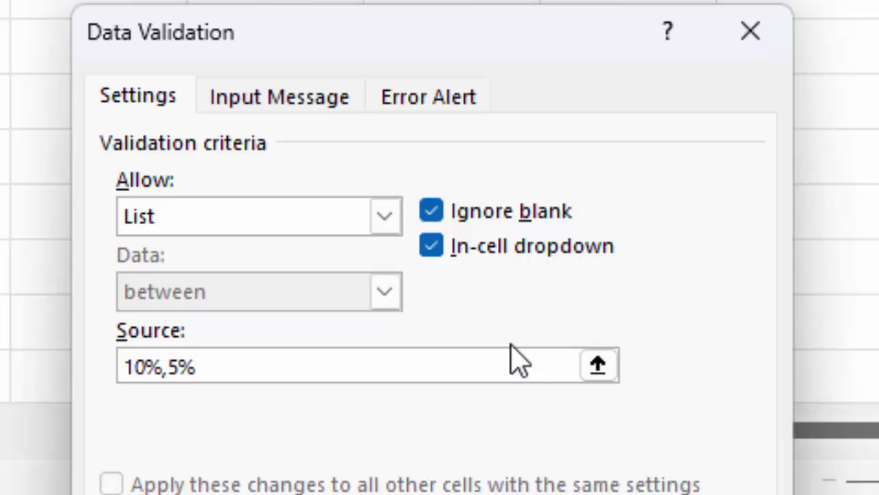
text(,5%,)
text(12%)
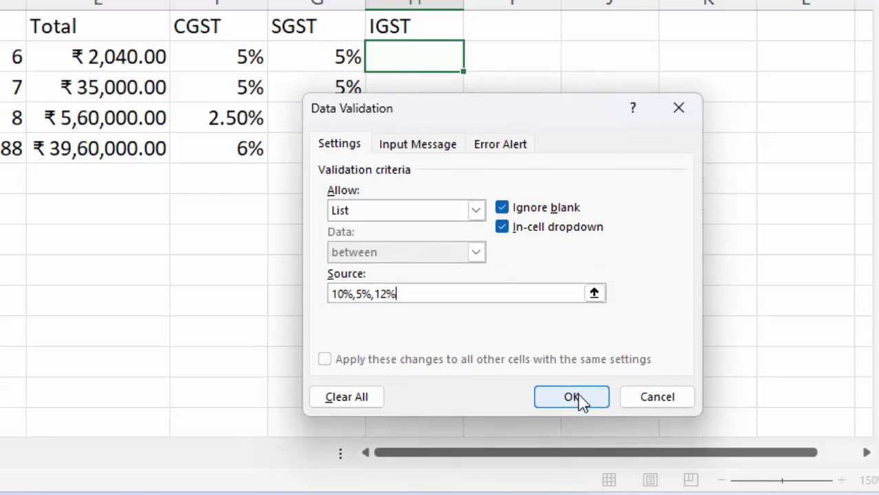
click(574, 398)
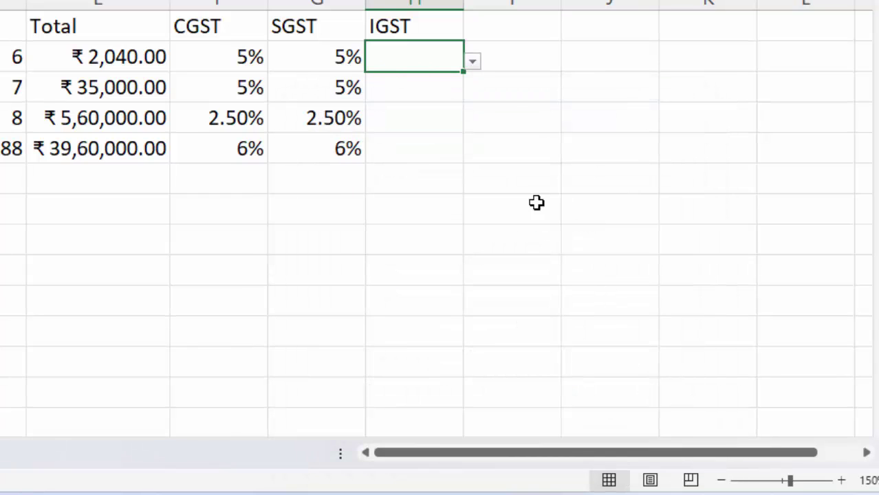
Test H2's new rate dropdown, closing it without choosing a value
click(473, 62)
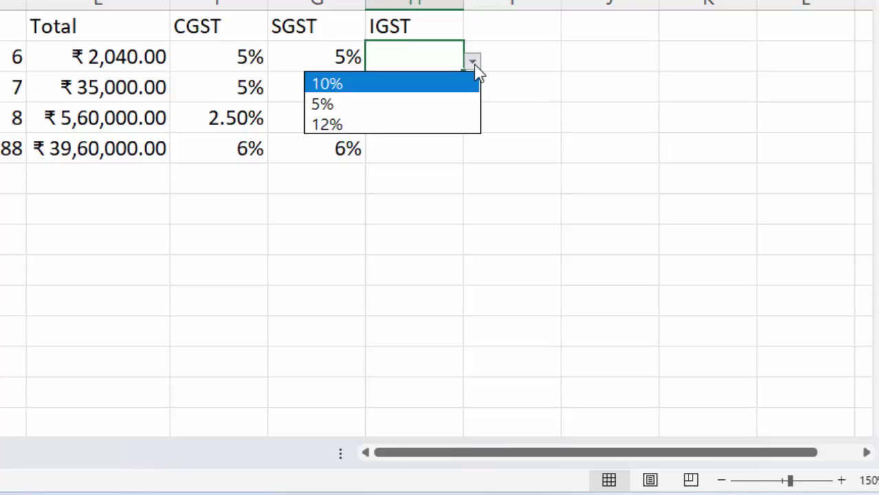
click(473, 64)
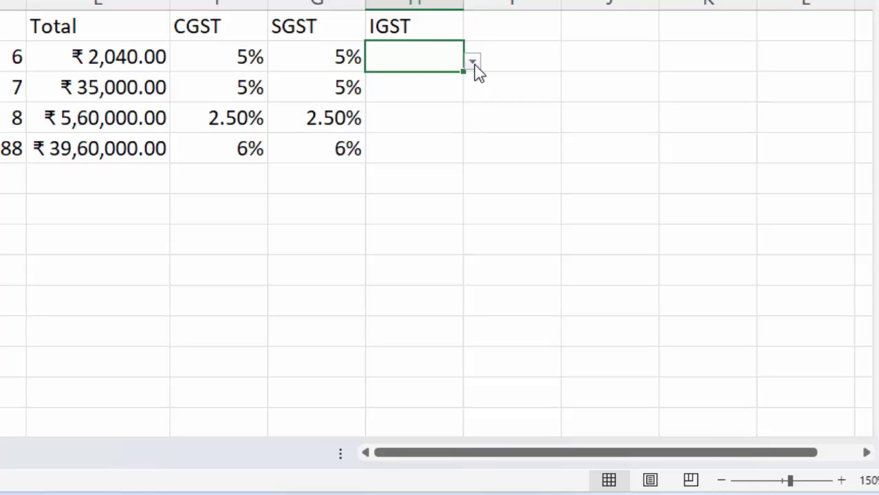
click(425, 95)
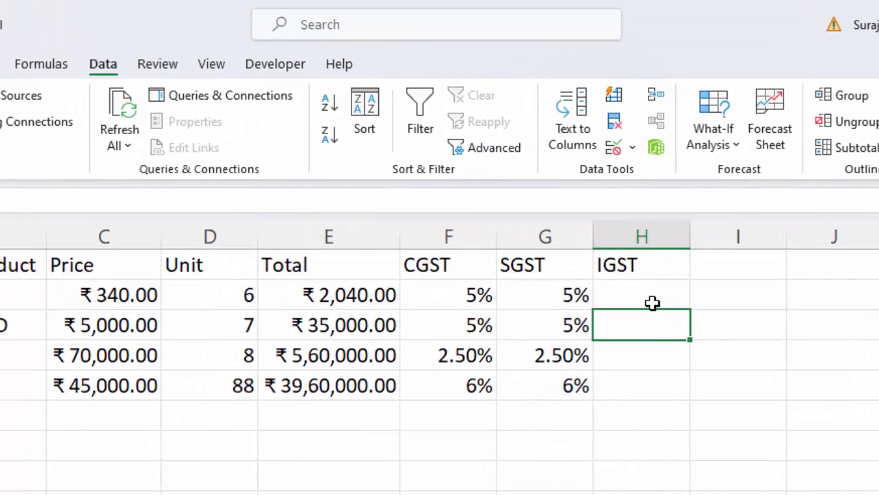
Extend the 10%, 5%, 12% list validation across H2:H5, then check H3 and H4
drag(651, 294, 653, 388)
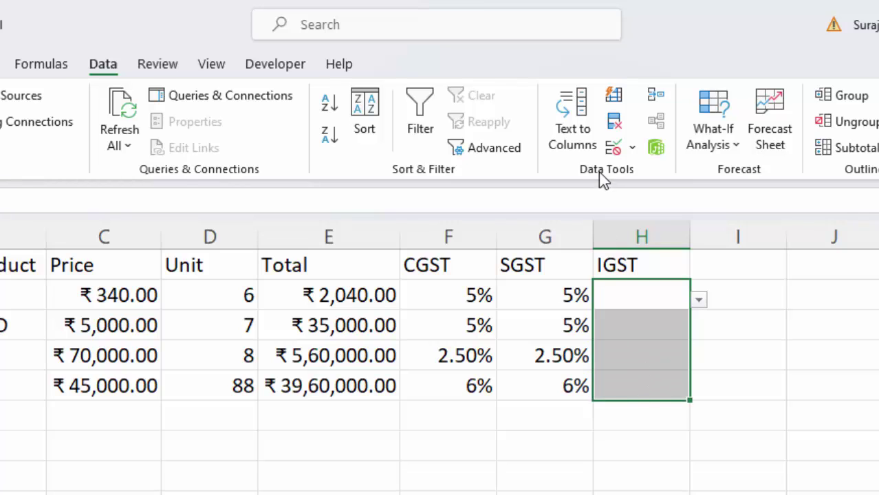
click(613, 147)
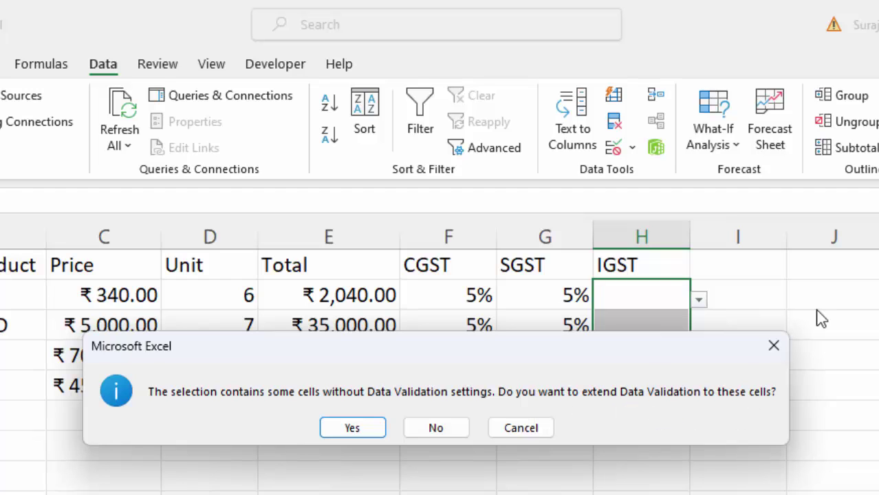
key(Escape)
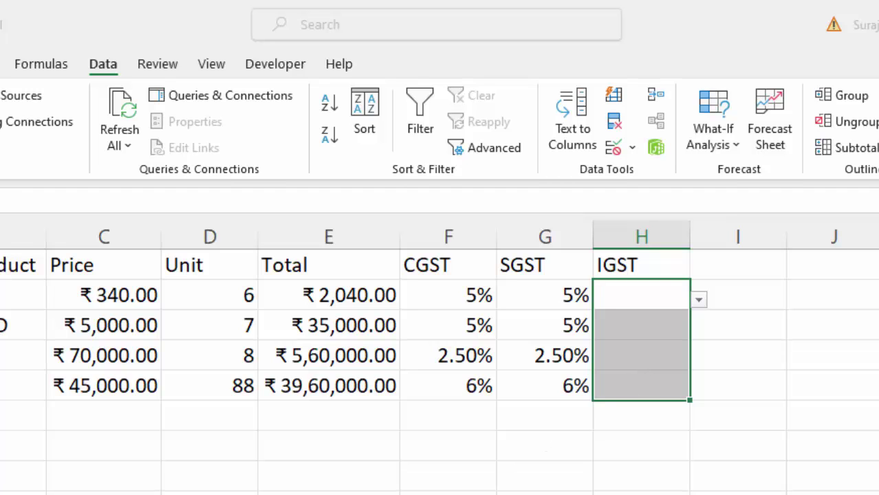
key(alt+a)
key(v)
key(v)
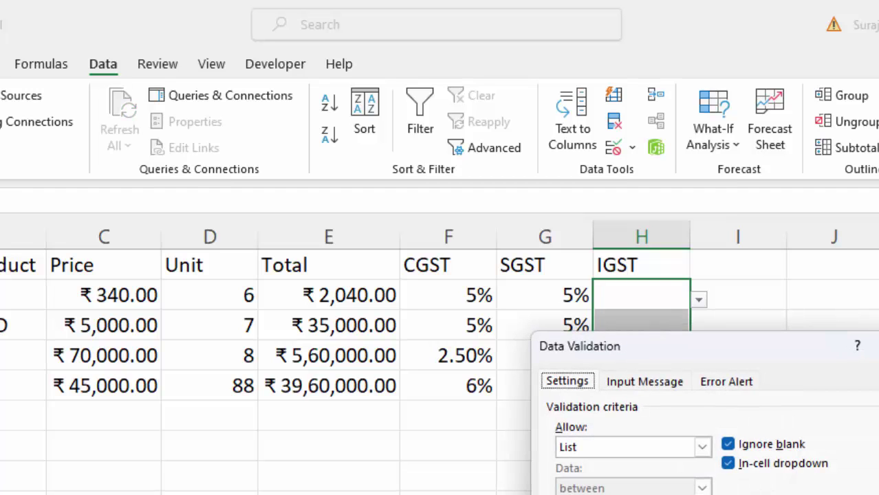
key(Return)
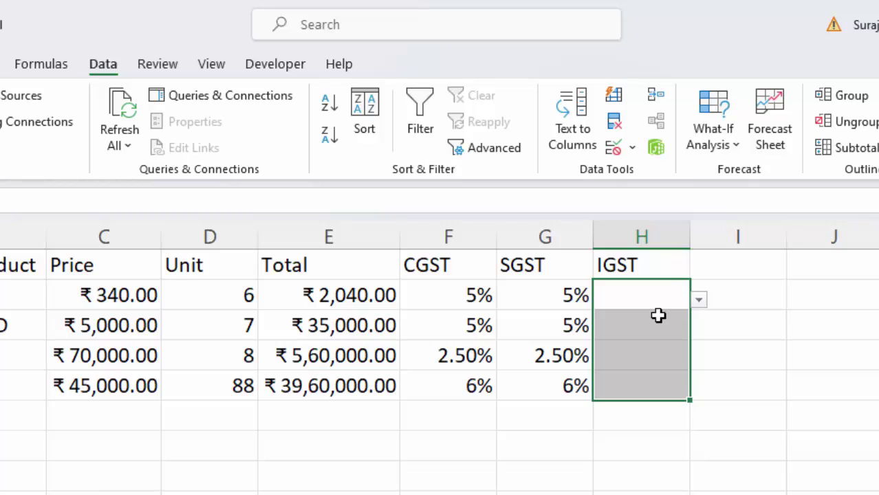
click(654, 313)
click(651, 348)
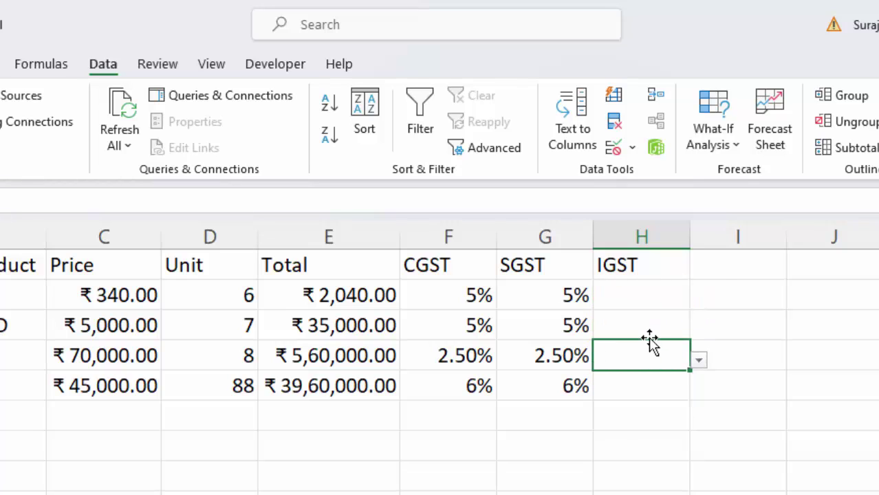
Enter the heading 'Tax Amount' in I1 and widen column I to fit it
click(720, 271)
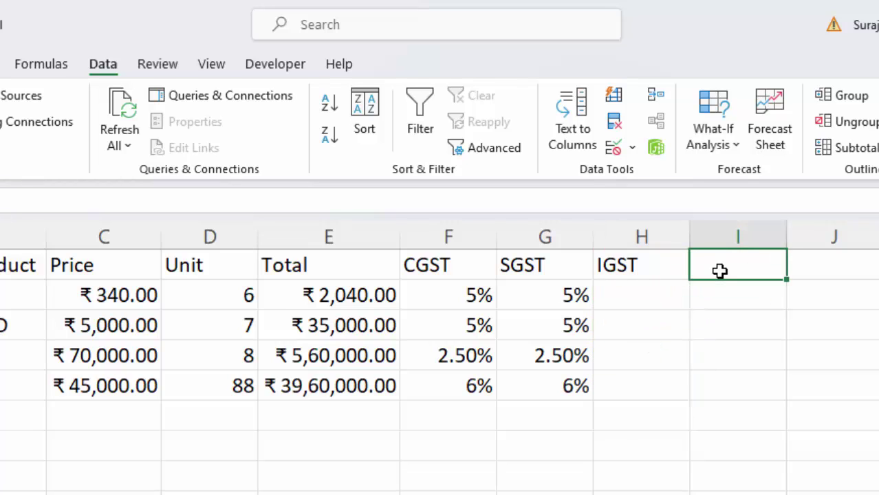
text(T)
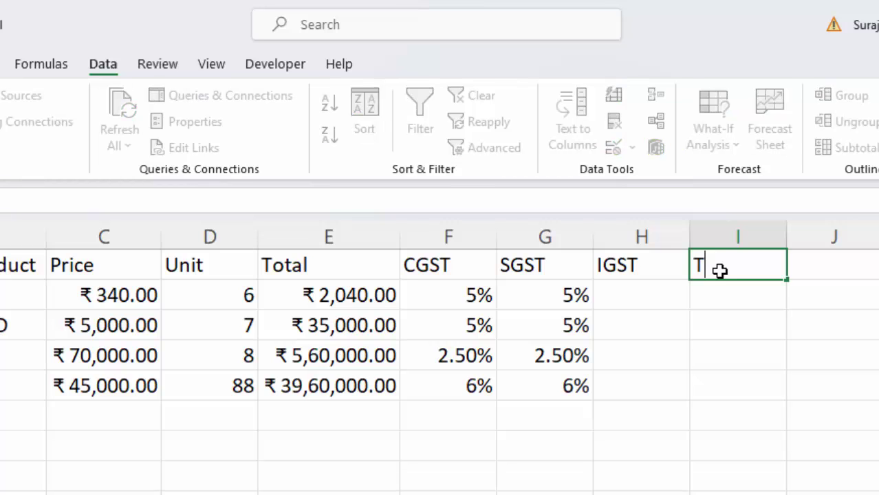
text(ax Am)
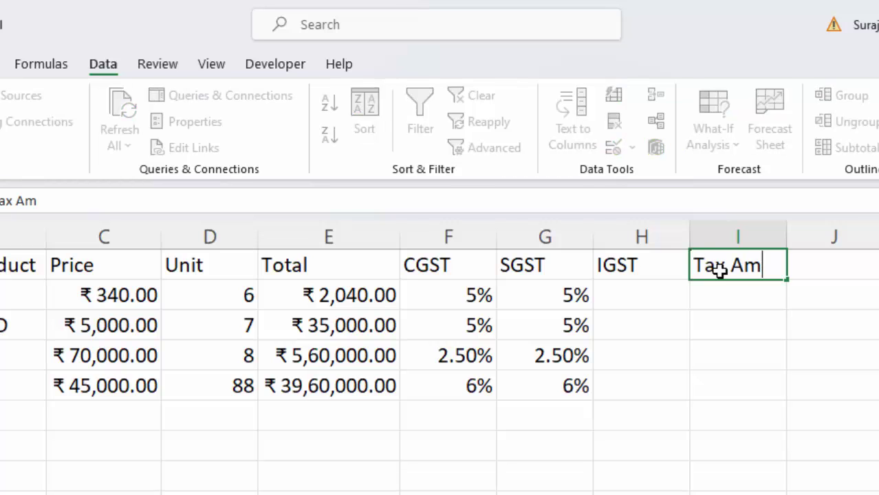
text(ou)
text(n)
text(t)
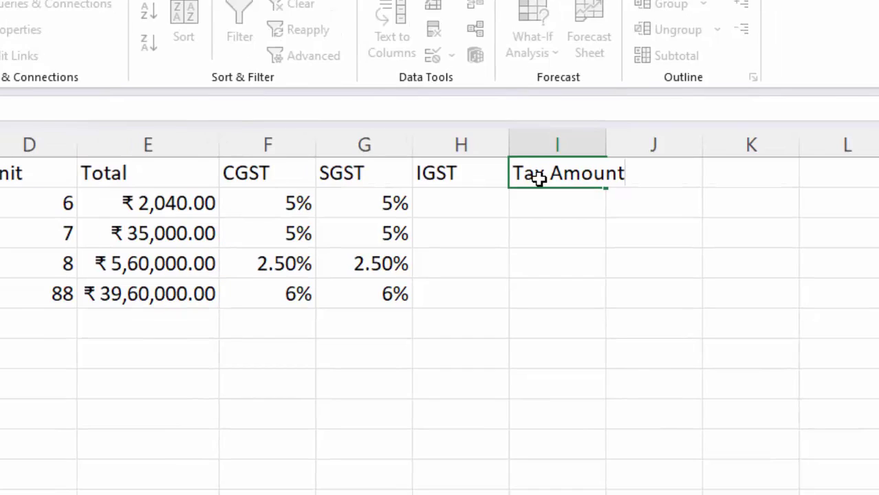
click(666, 287)
drag(607, 147, 632, 147)
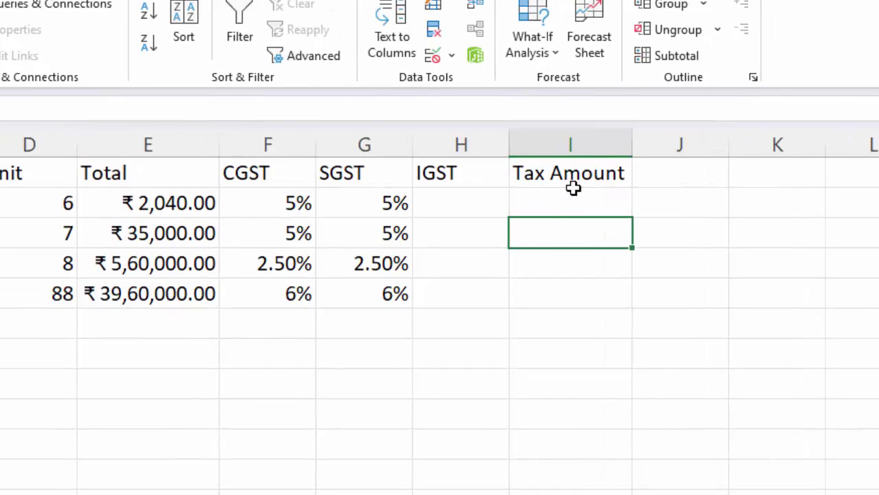
Check H2's dropdown, then start a formula in I2
click(550, 207)
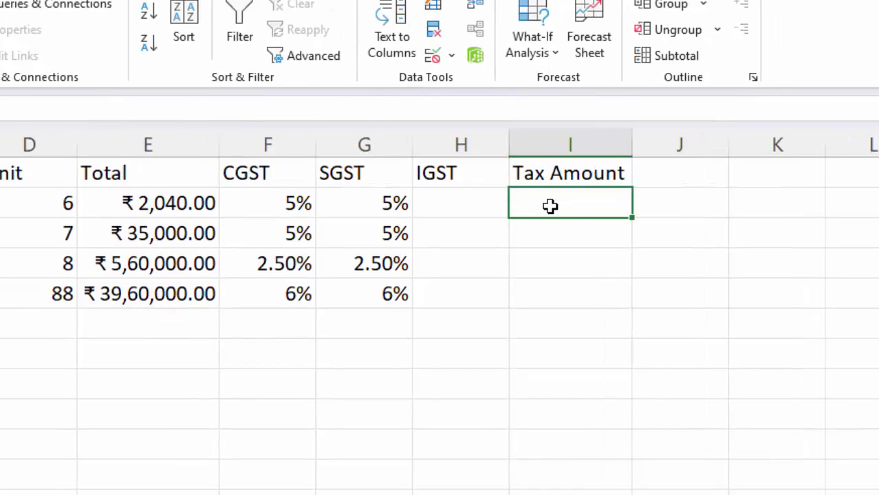
click(474, 208)
click(581, 204)
text(=)
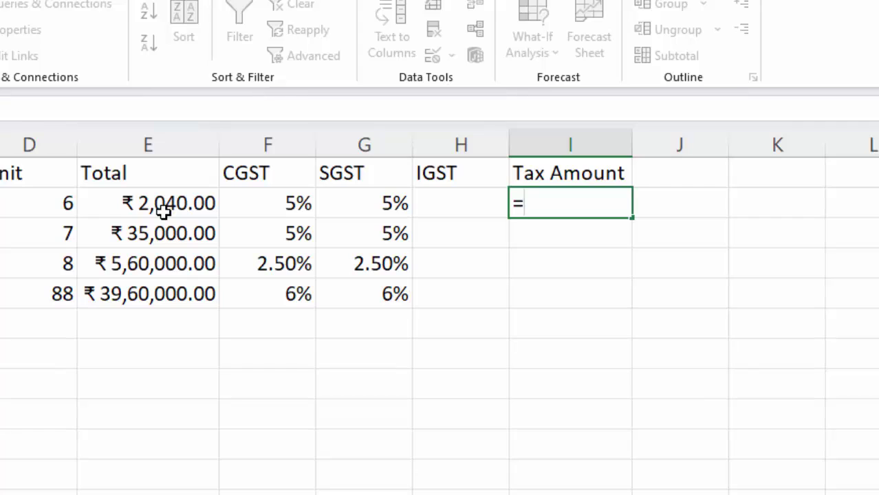
Complete the I2 formula as =E2*F2+G2, which shows 102.05
click(163, 212)
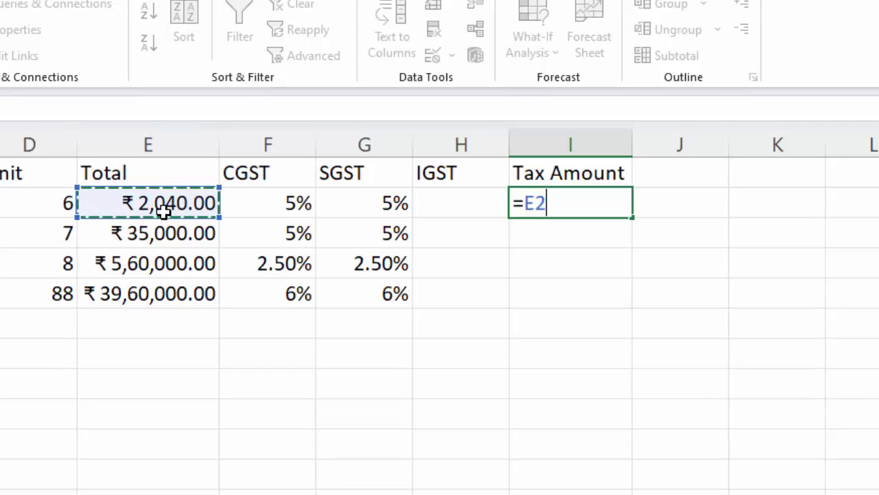
text(*)
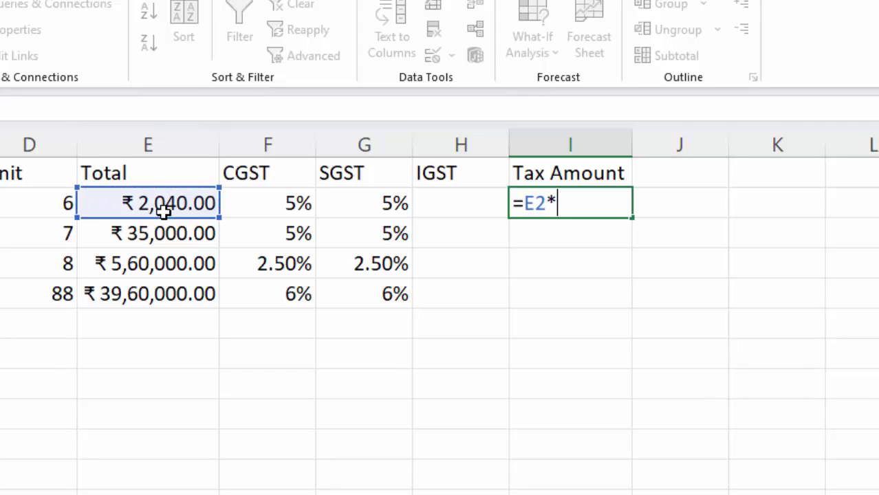
click(269, 203)
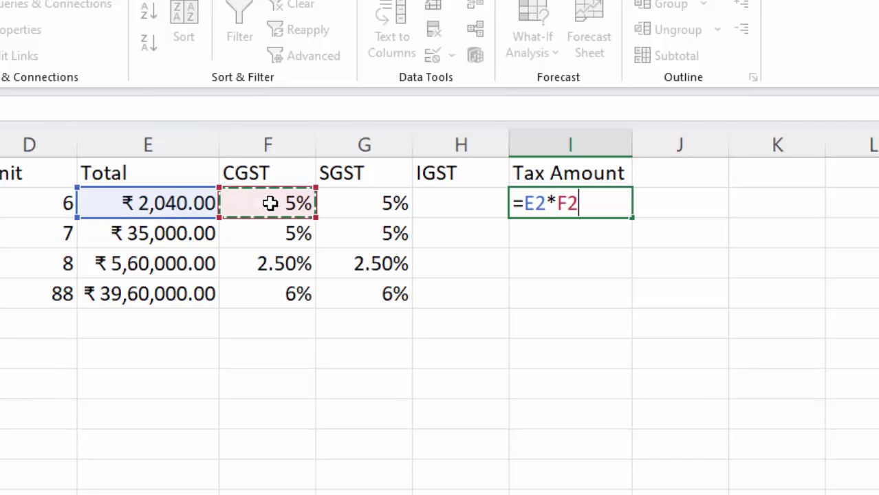
text(+)
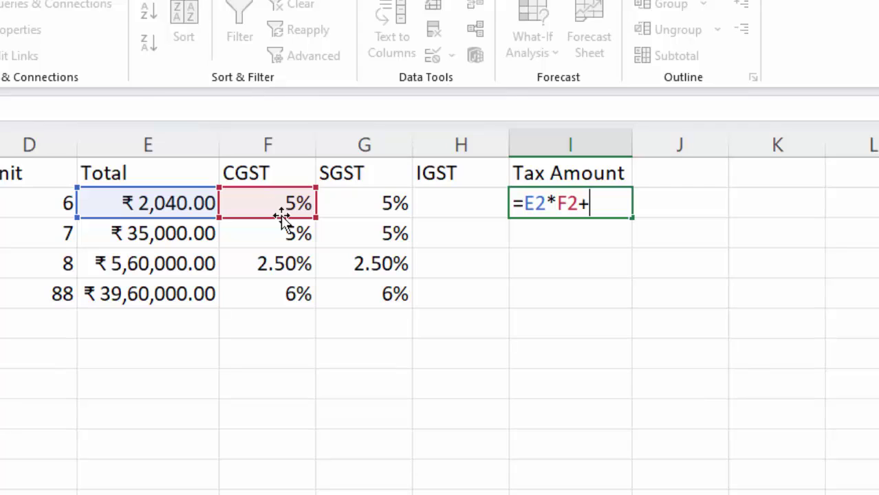
click(348, 202)
key(Return)
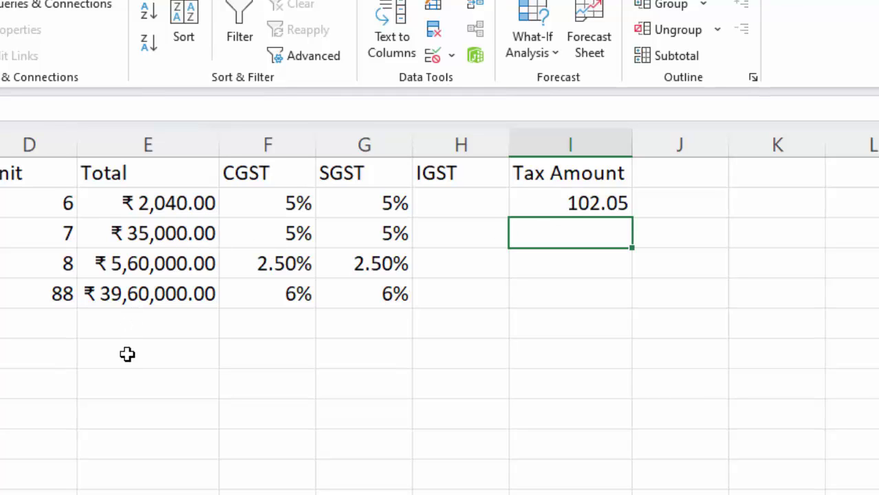
click(128, 382)
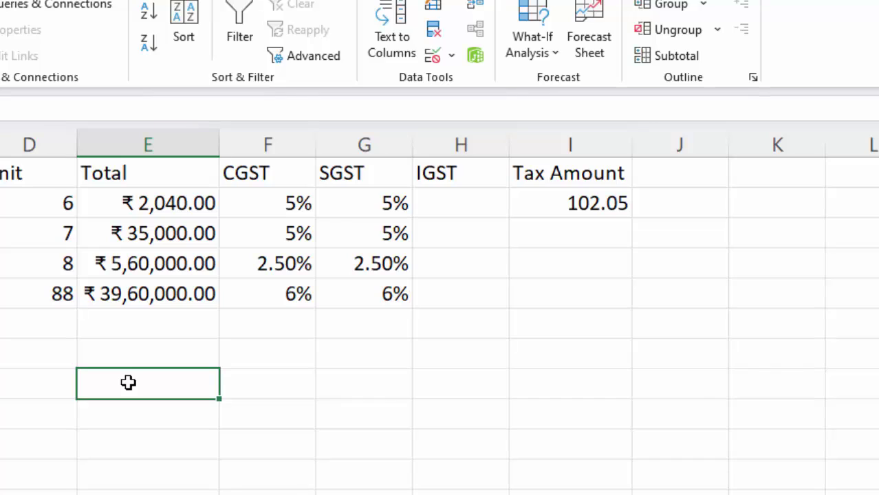
Enter the check calculation =2040*10% in E12, which shows 204
text(=20)
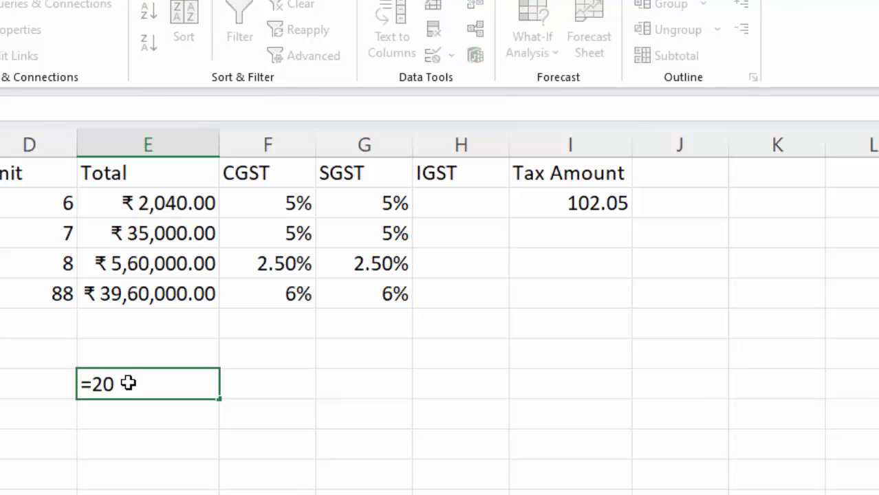
text(40)
text(*10%)
key(Return)
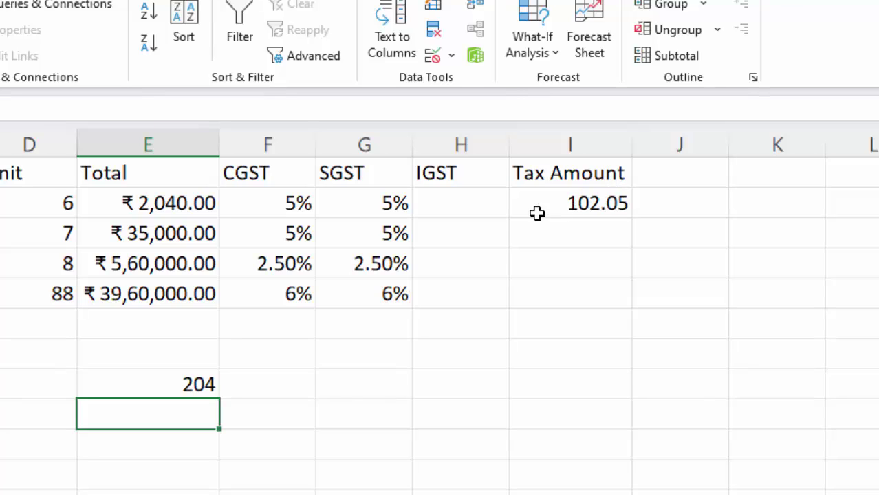
click(574, 209)
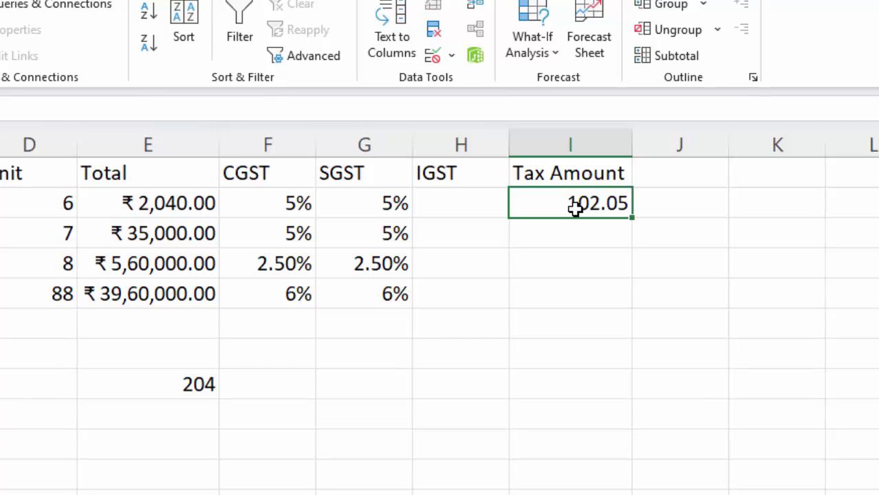
Correct the I2 formula to =E2*(F2+G2) by adding brackets
key(F2)
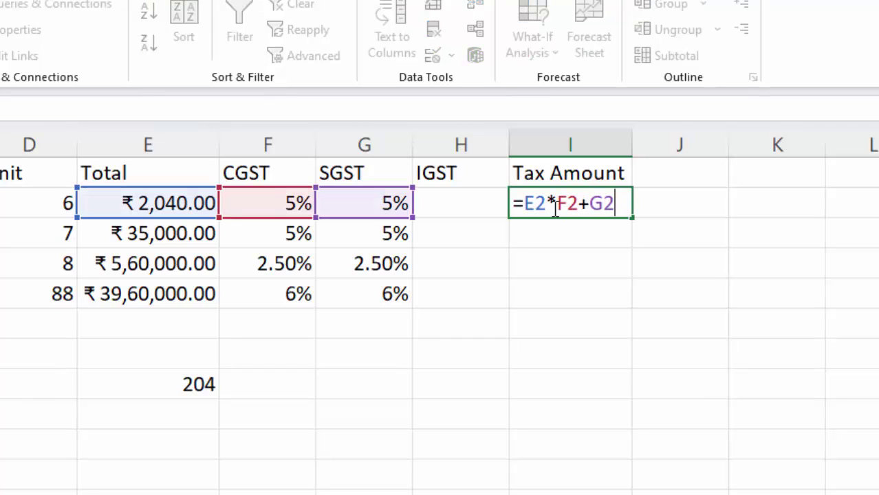
click(557, 203)
text(()
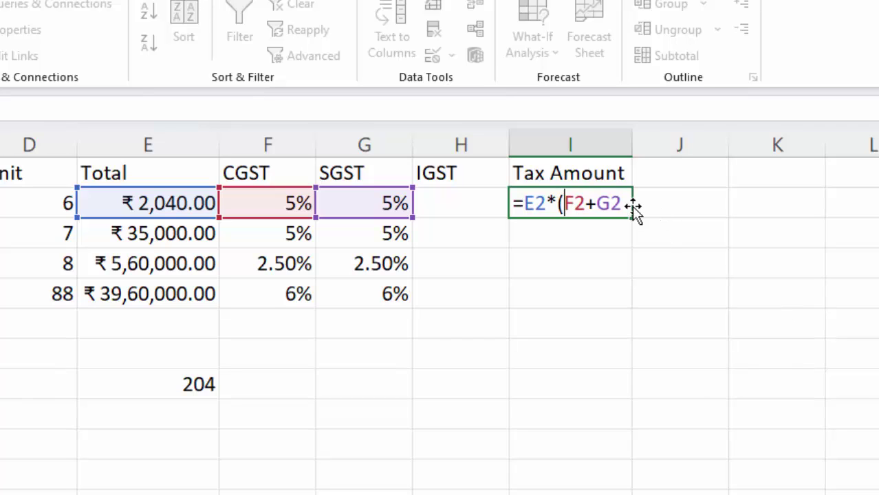
text())
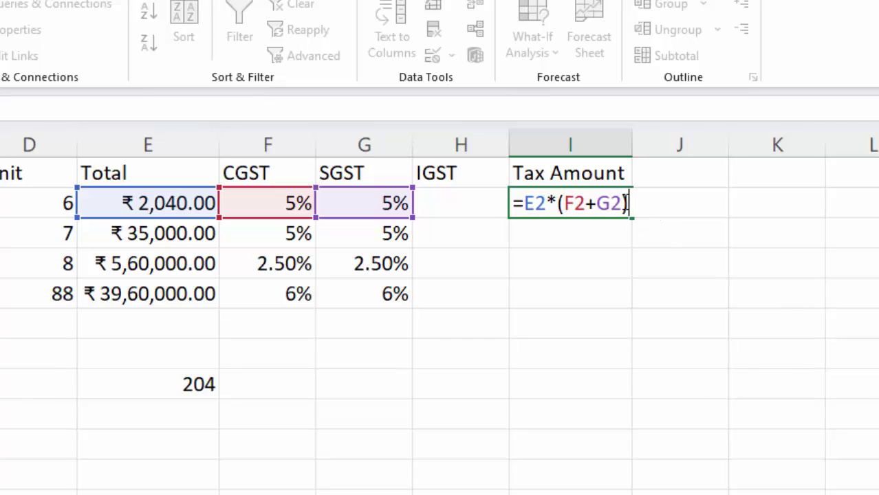
key(Return)
Fill the tax formula down to I5, widen column I, and restore I3 with Ctrl+D
click(583, 200)
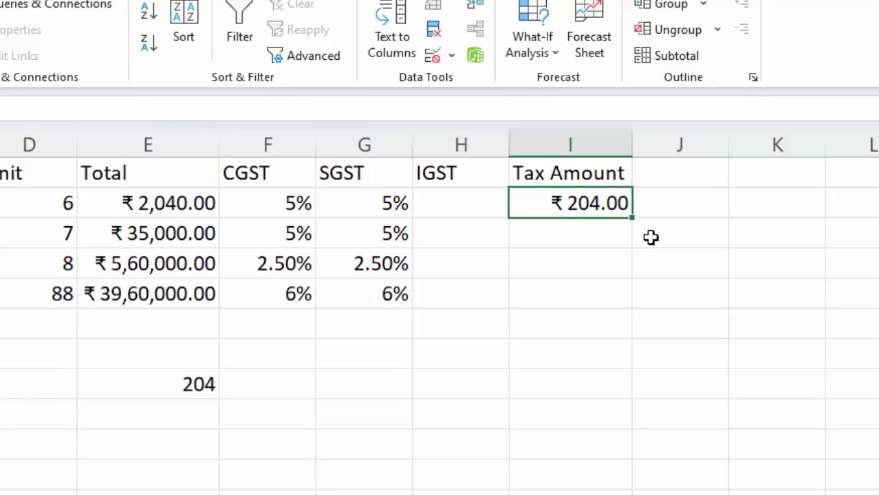
double_click(632, 220)
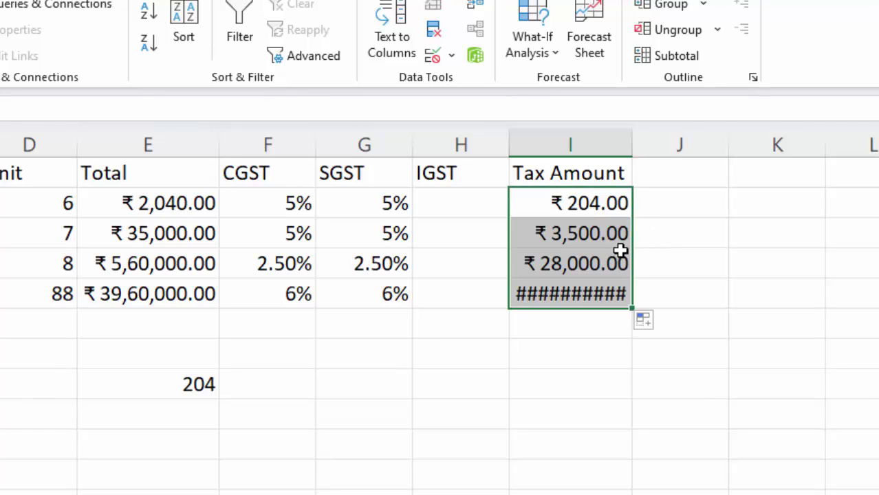
drag(629, 148, 687, 145)
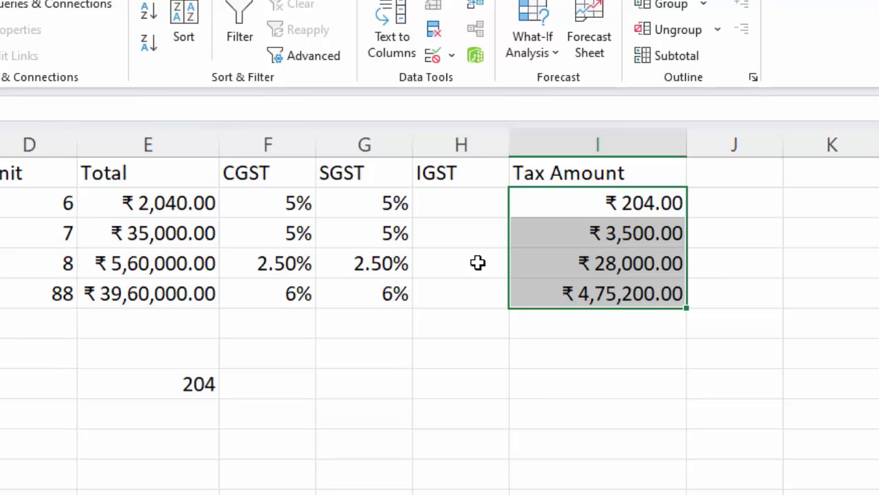
click(590, 239)
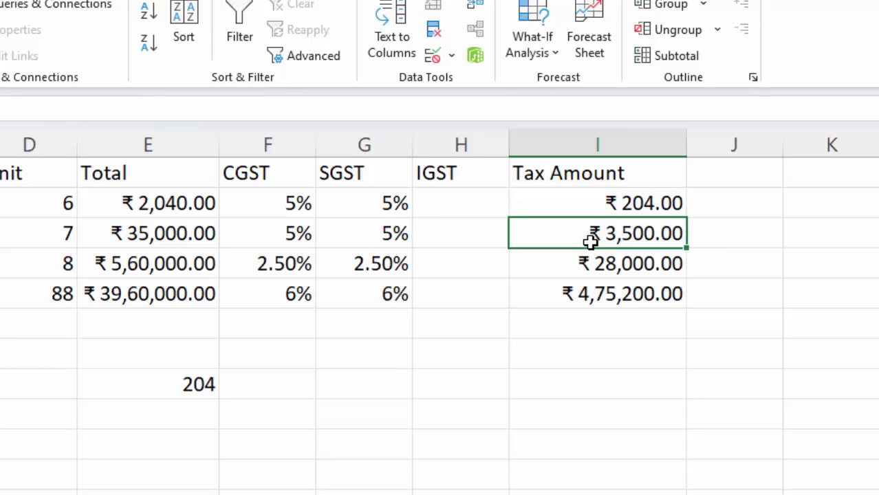
key(Delete)
click(591, 410)
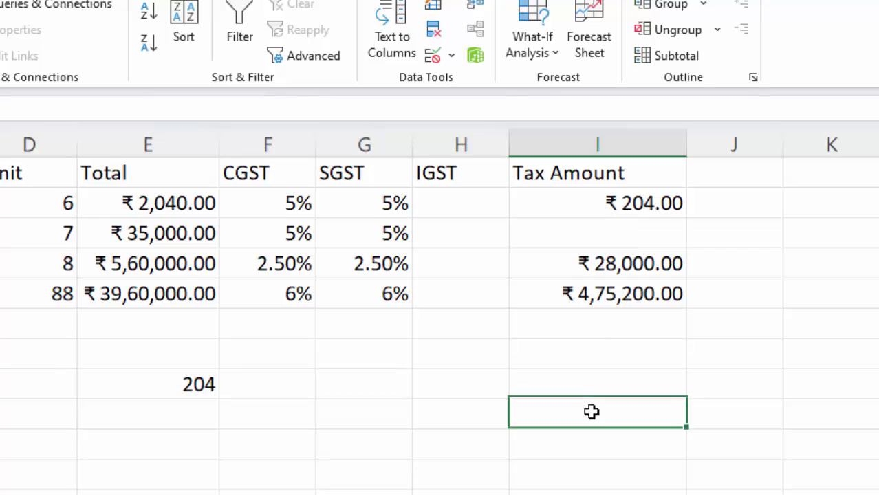
click(575, 236)
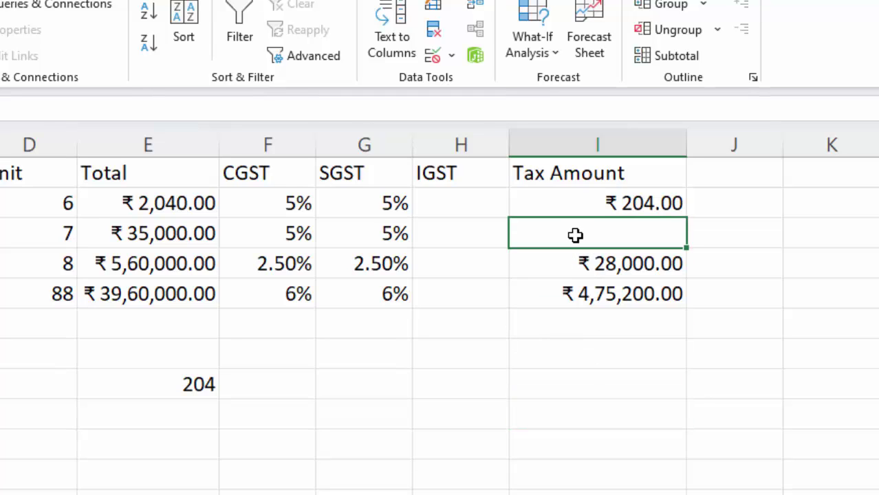
key(ctrl+d)
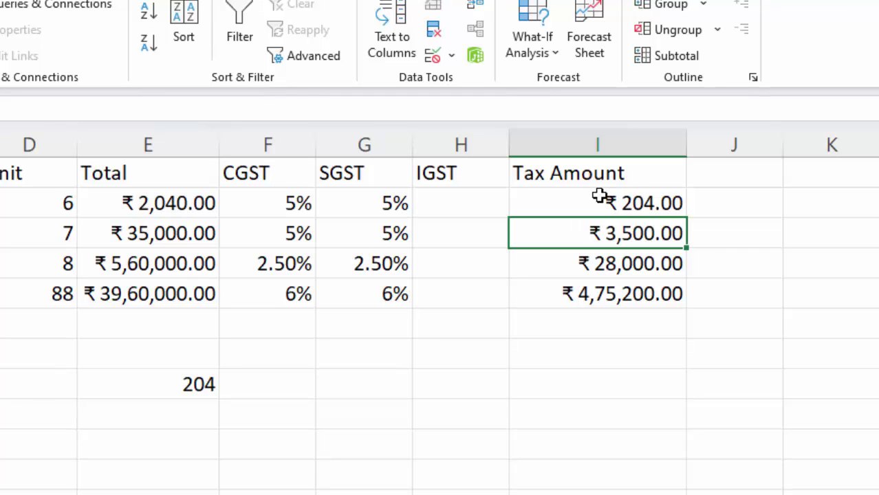
Change the I1 heading to 'Tax Amount(CGST+SGST)' and autofit column I
double_click(640, 176)
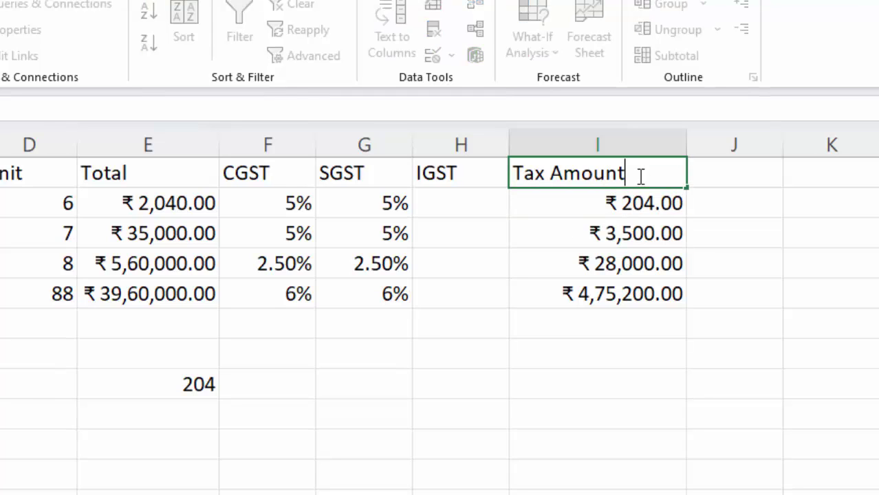
text((CGS)
text(T+S)
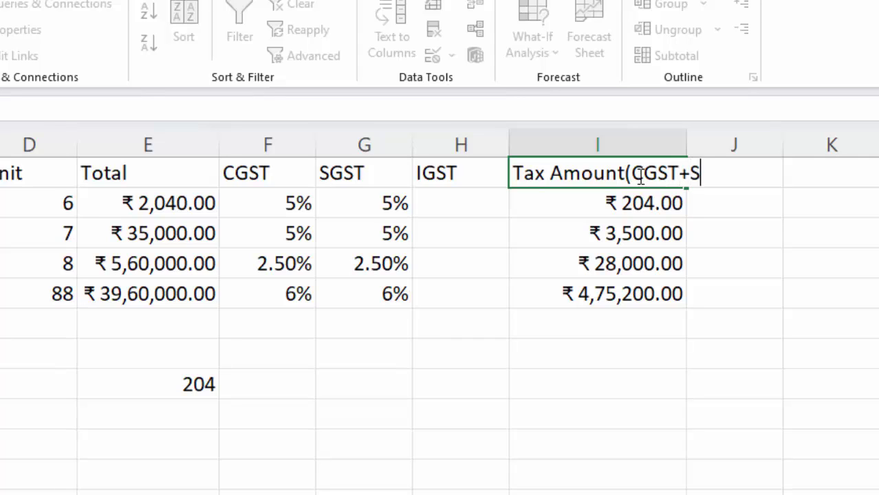
text(GST)
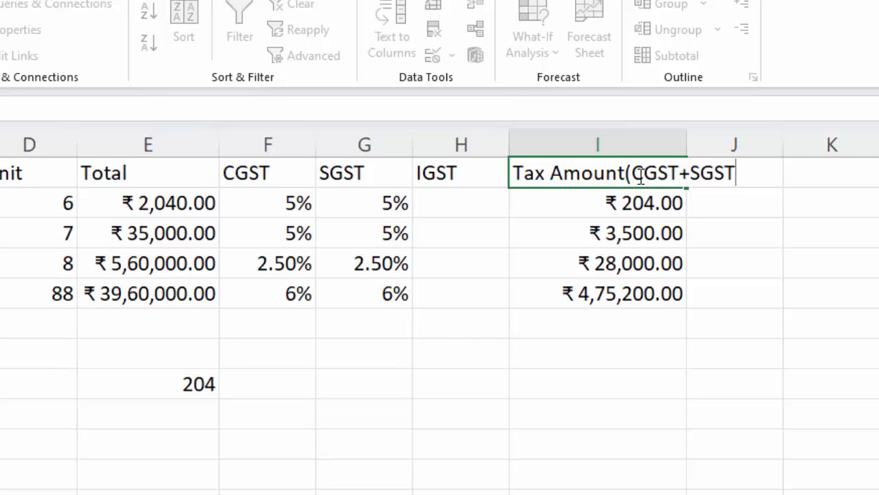
text())
click(724, 267)
double_click(692, 150)
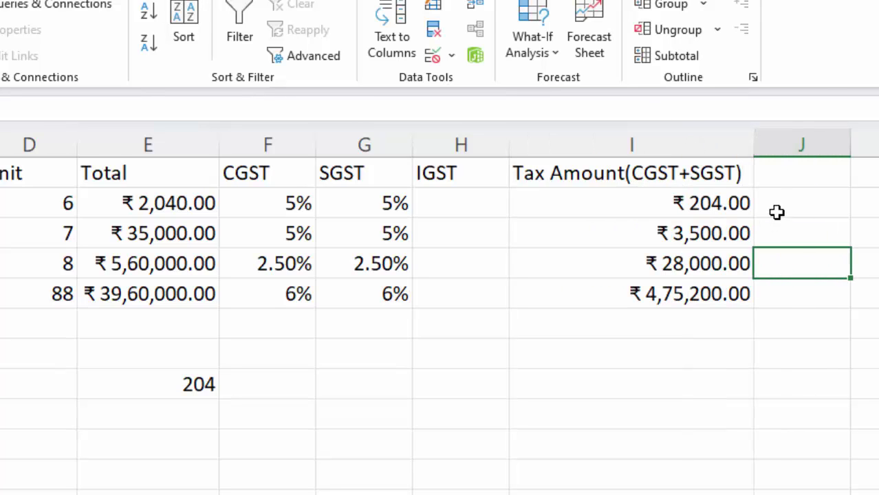
Enter the heading 'IGST' in J1
click(779, 173)
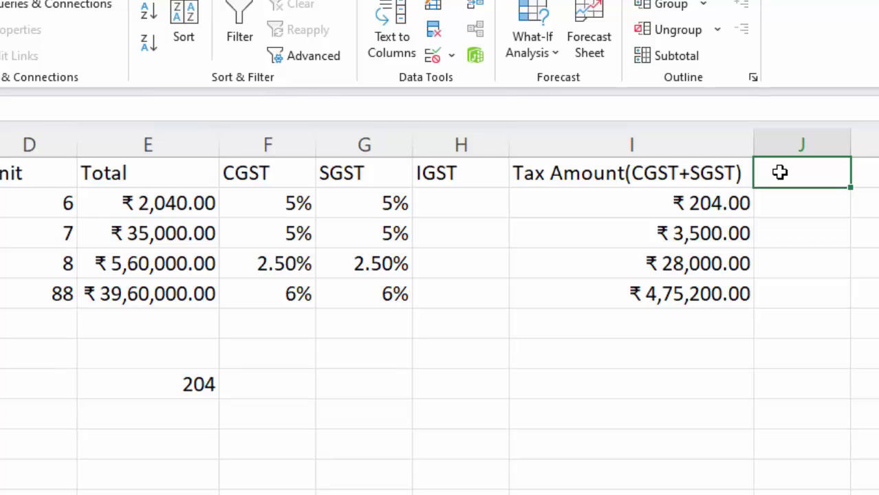
text(IGSYT)
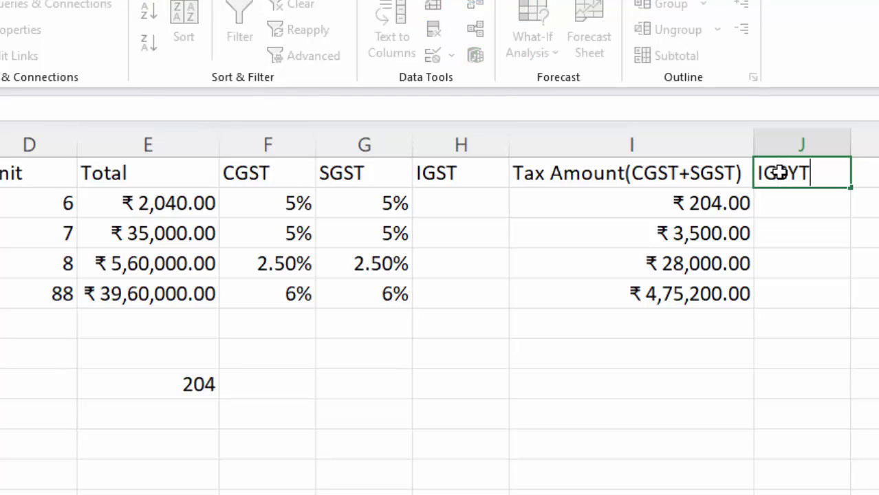
key(BackSpace)
key(BackSpace)
text(T)
click(805, 207)
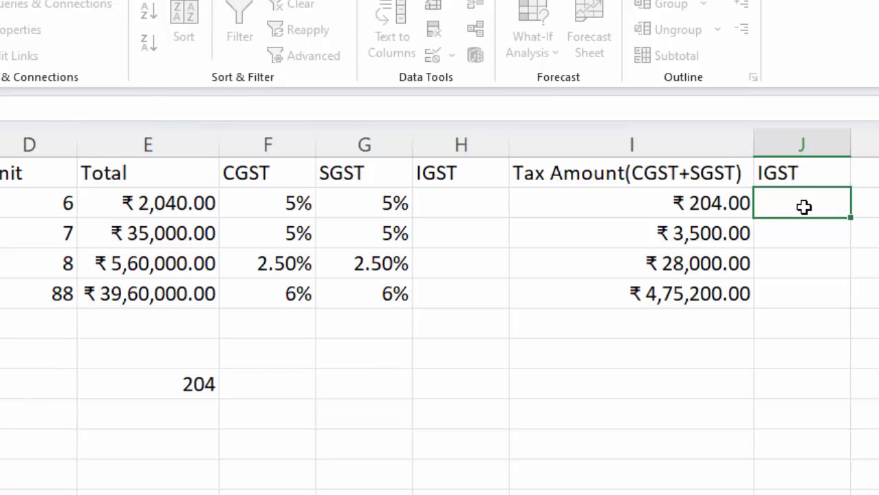
Enter =E2*H2 in J2, which shows ₹ 0.00 for now
text(=)
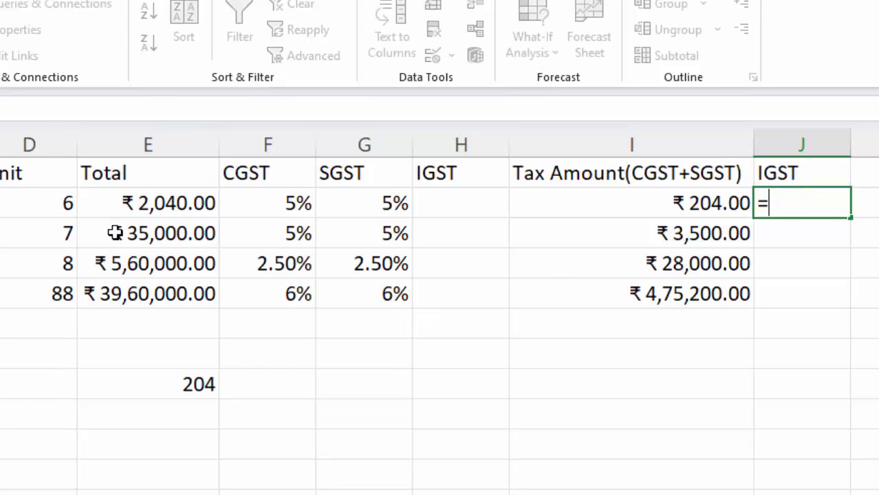
click(155, 206)
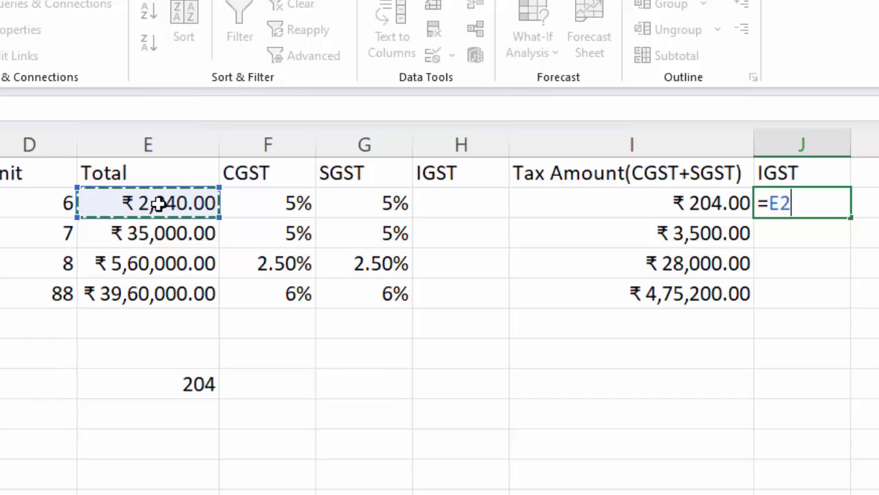
text(*)
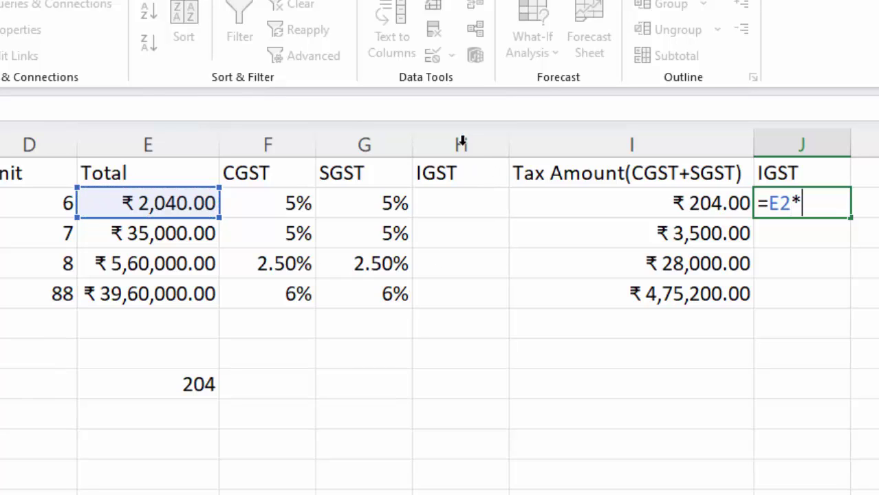
click(451, 198)
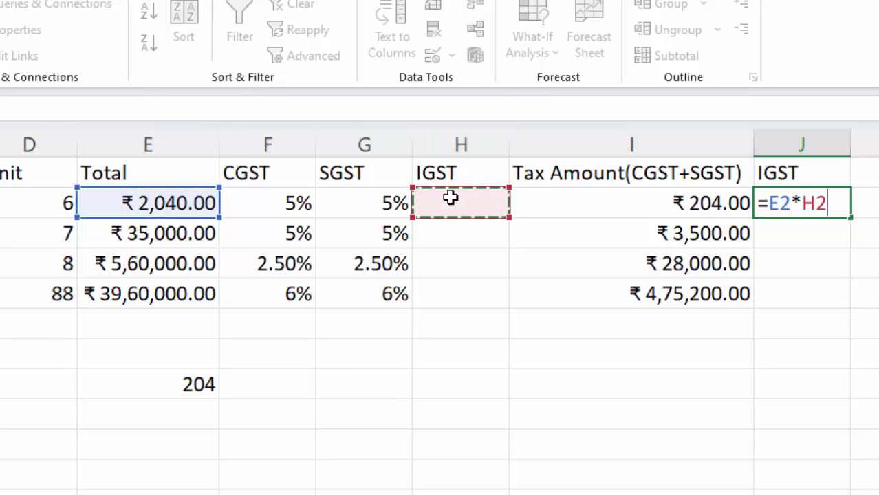
key(Return)
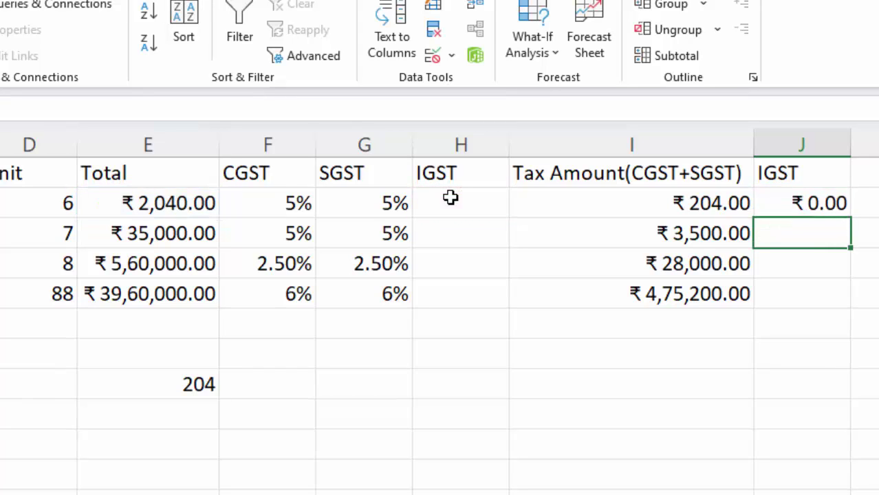
Choose 10% from H2's dropdown so J2 shows ₹ 204.00
click(450, 198)
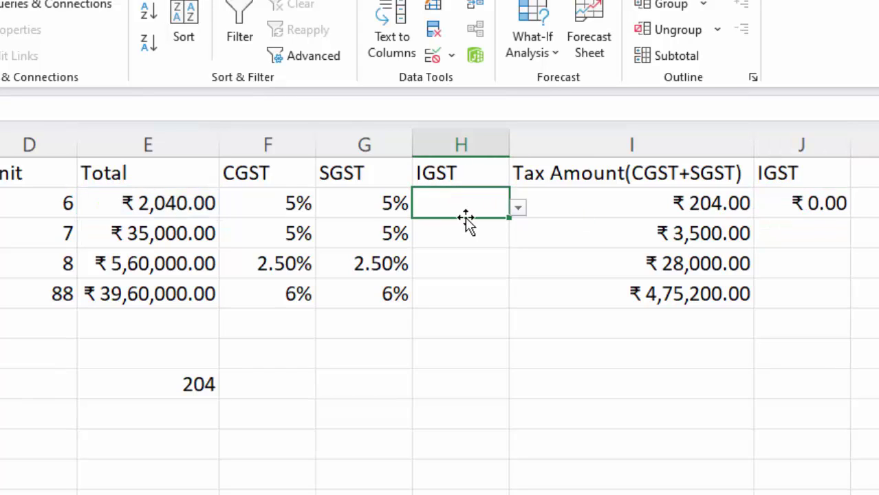
click(518, 210)
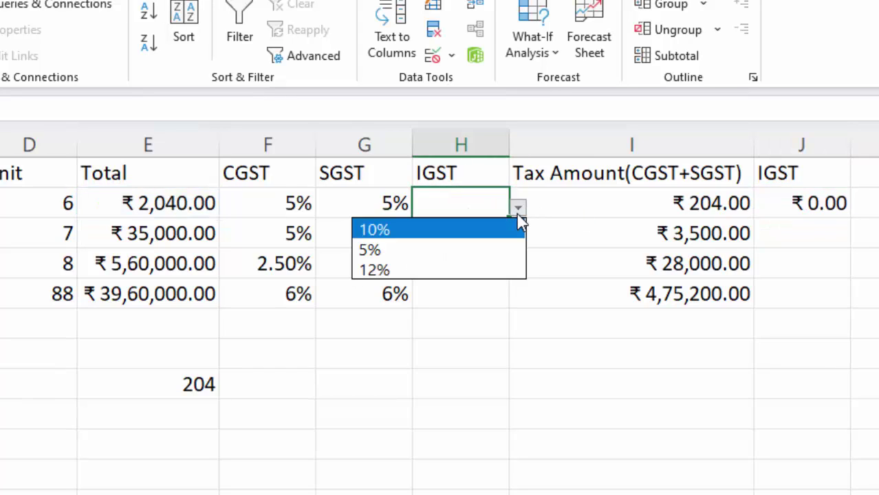
click(466, 231)
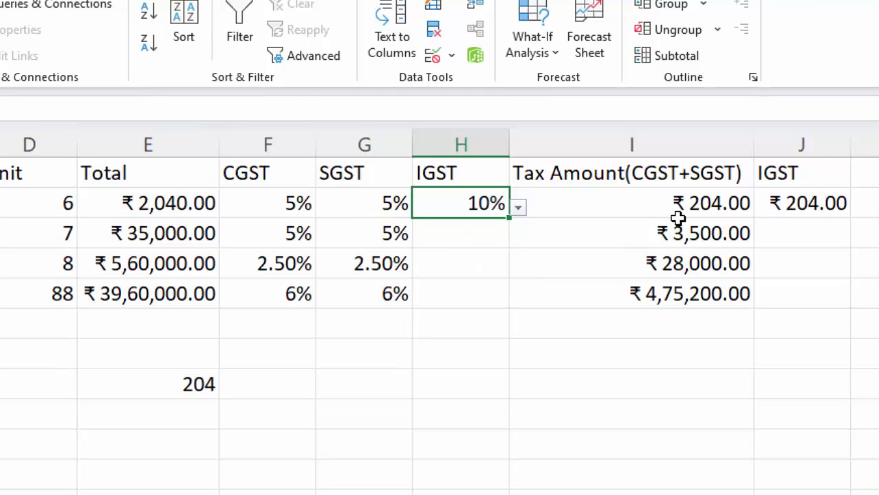
click(797, 206)
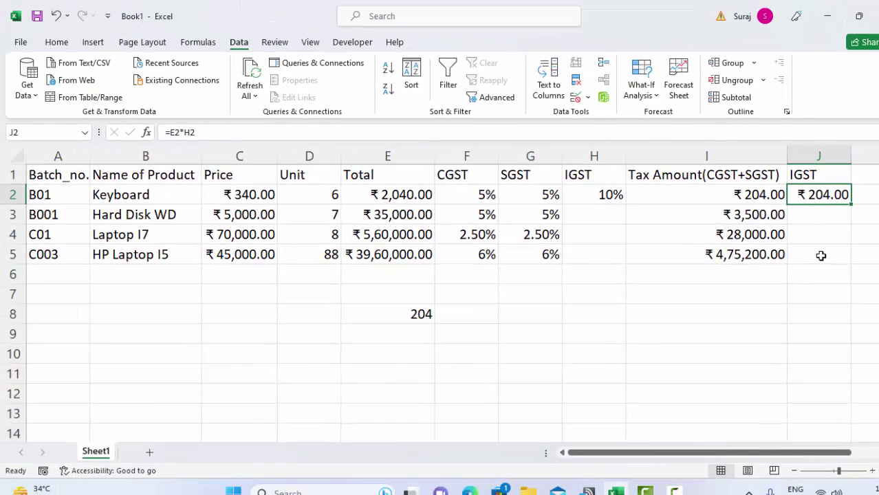
Apply All Borders to the table range A1:J5 with Alt, H, B, A
drag(821, 255, 8, 159)
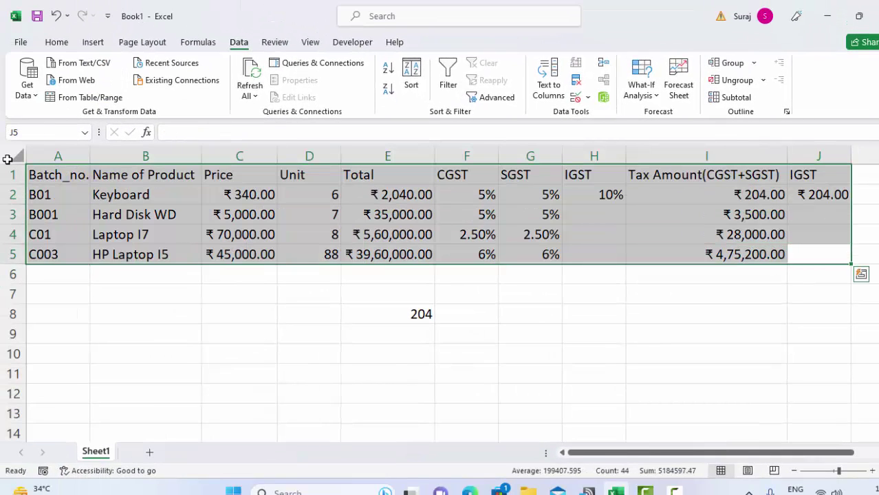
key(alt)
key(h)
key(b)
key(a)
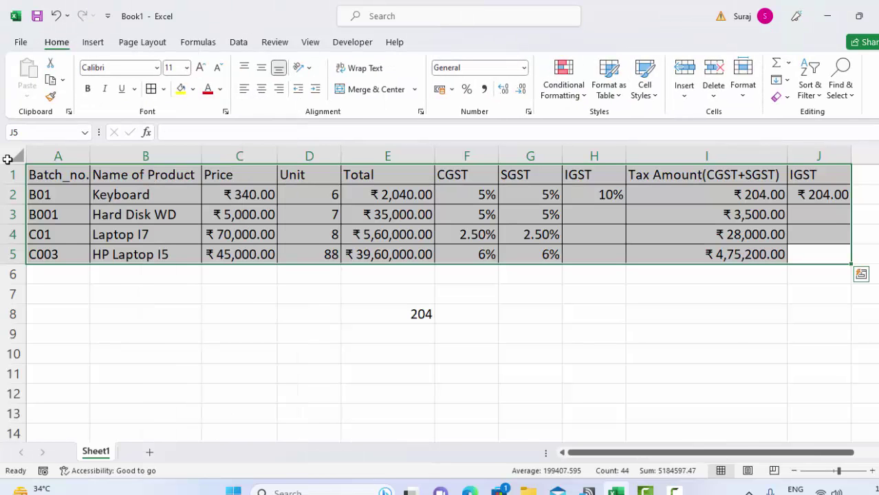